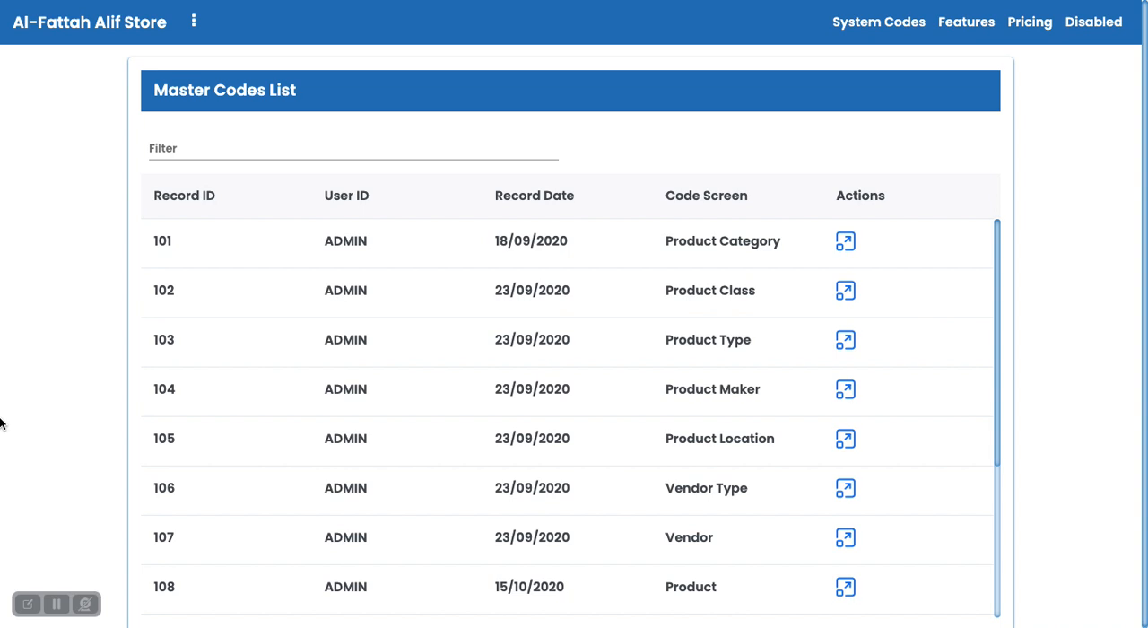
# View the Inventory Log and the Purchase Return Type List from the master codes.
pyautogui.scroll(-5, 604, 555)
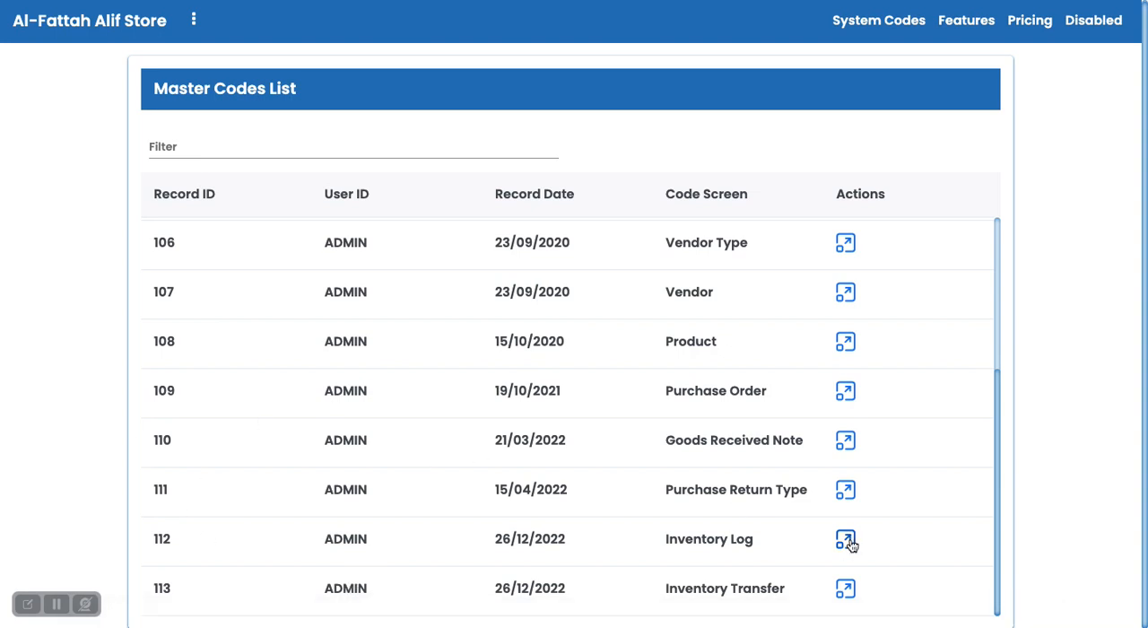
pyautogui.click(847, 542)
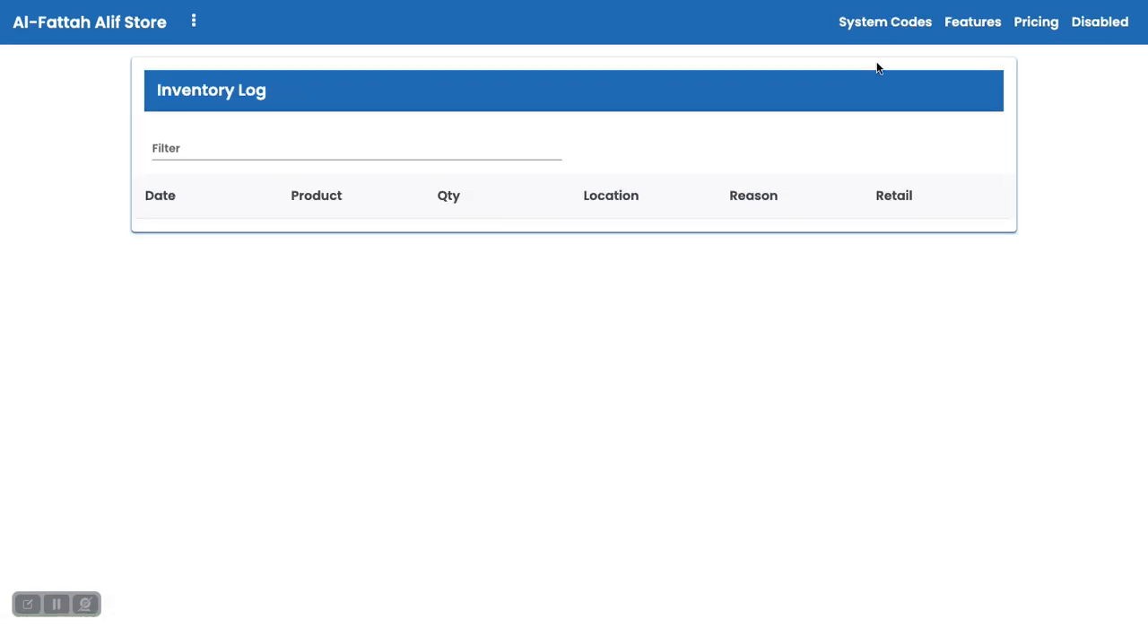
pyautogui.click(896, 21)
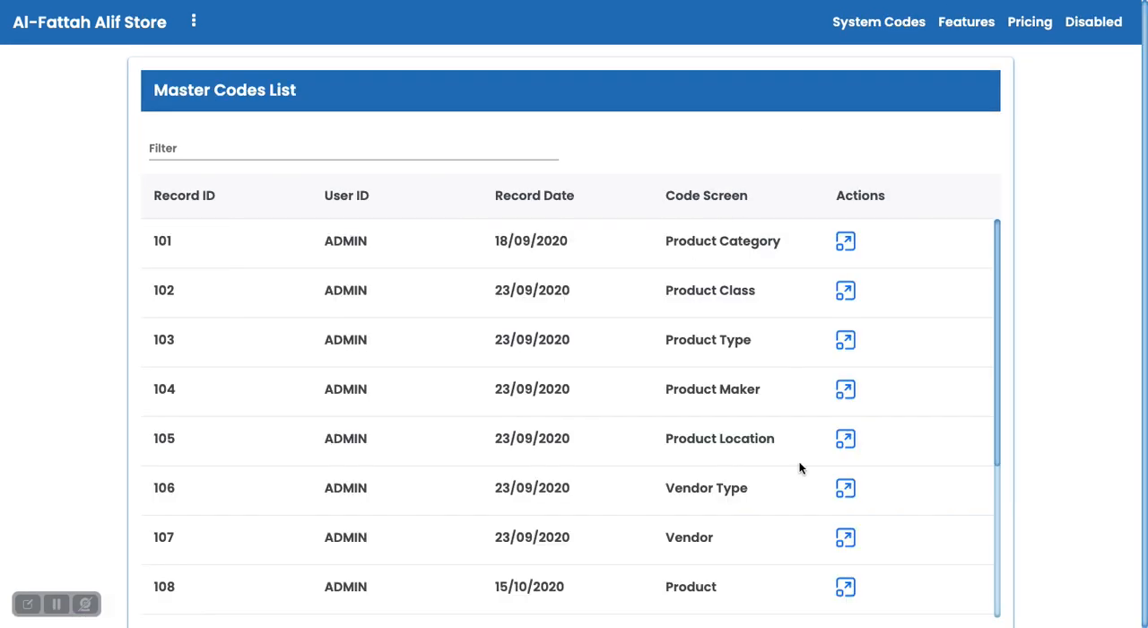
pyautogui.scroll(-5, 801, 467)
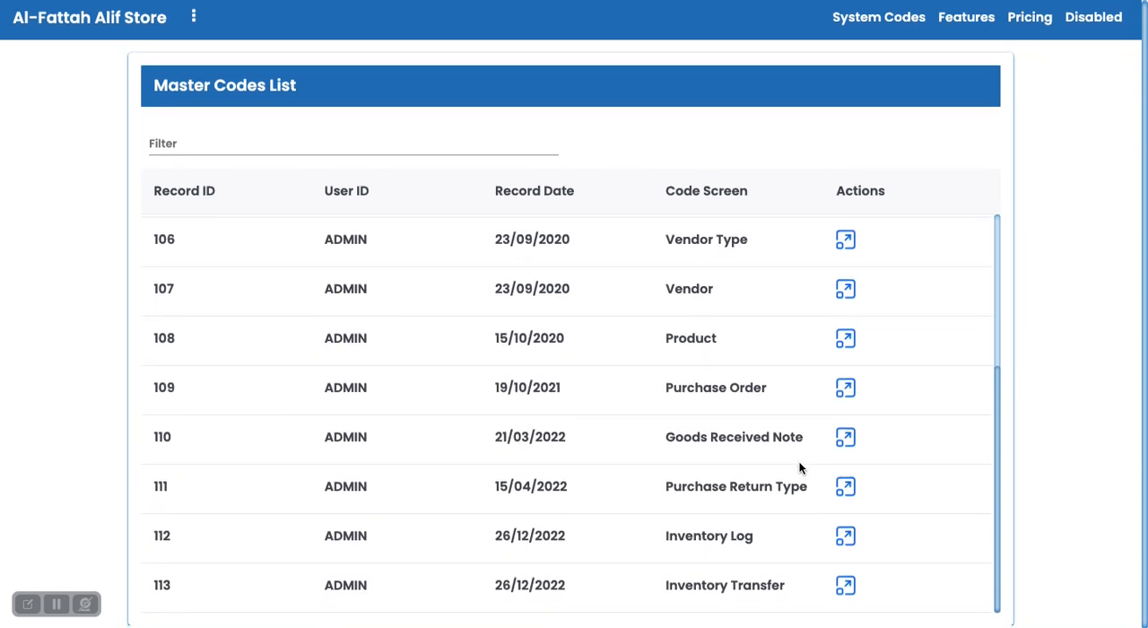
pyautogui.click(846, 489)
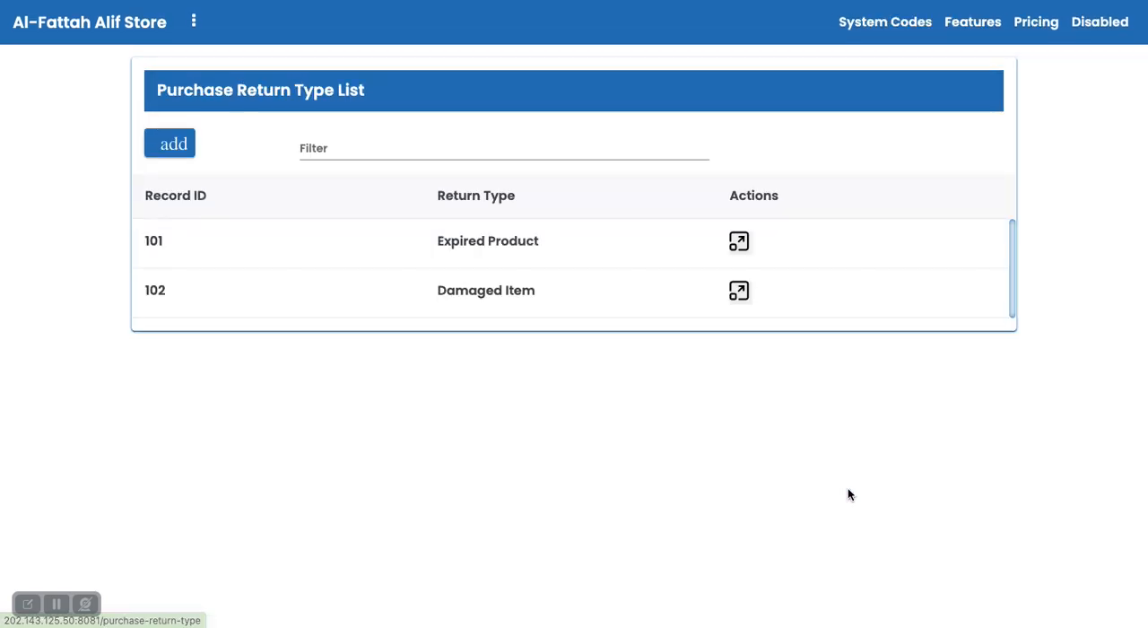
# Open the Purchase Order screen from the master codes and start a new purchase order.
pyautogui.click(889, 22)
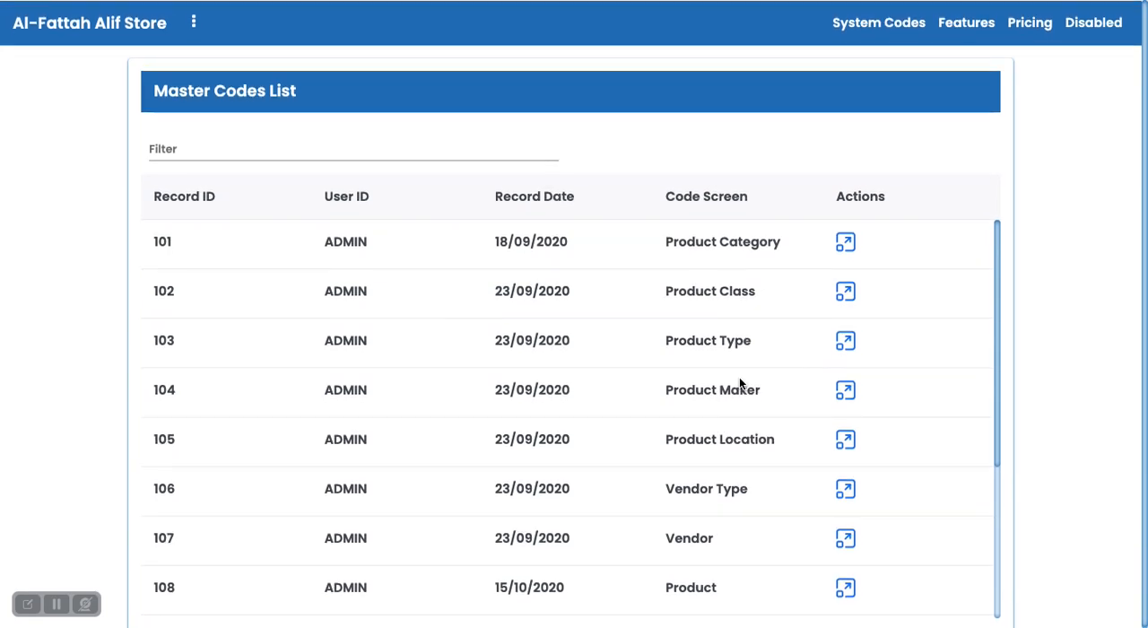
pyautogui.scroll(-3, 739, 381)
pyautogui.scroll(-2, 739, 381)
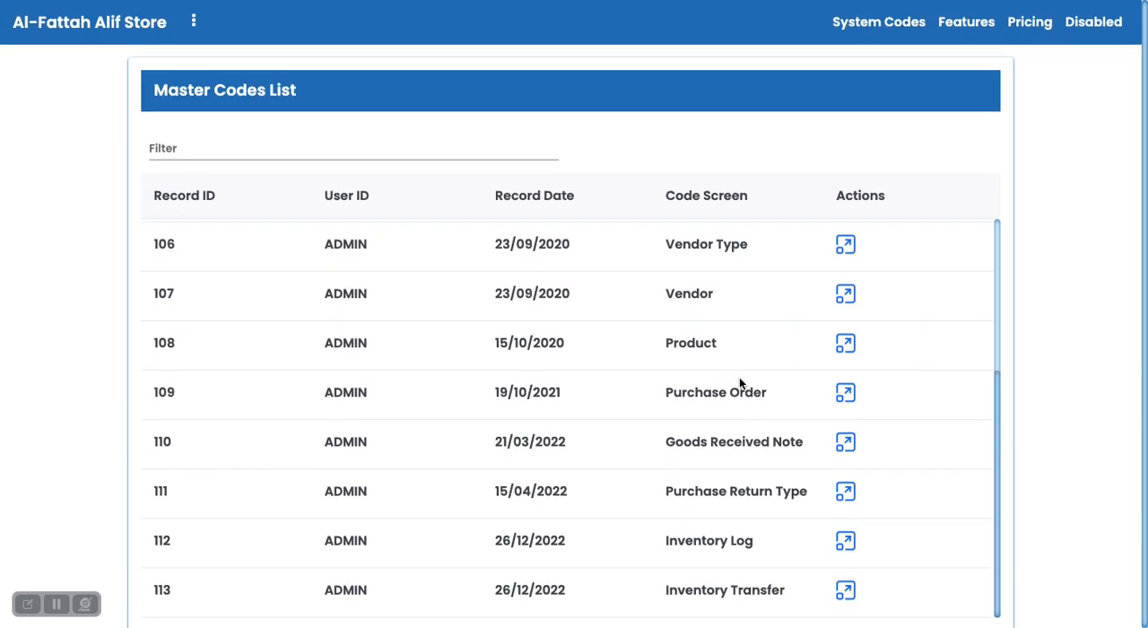
pyautogui.click(848, 394)
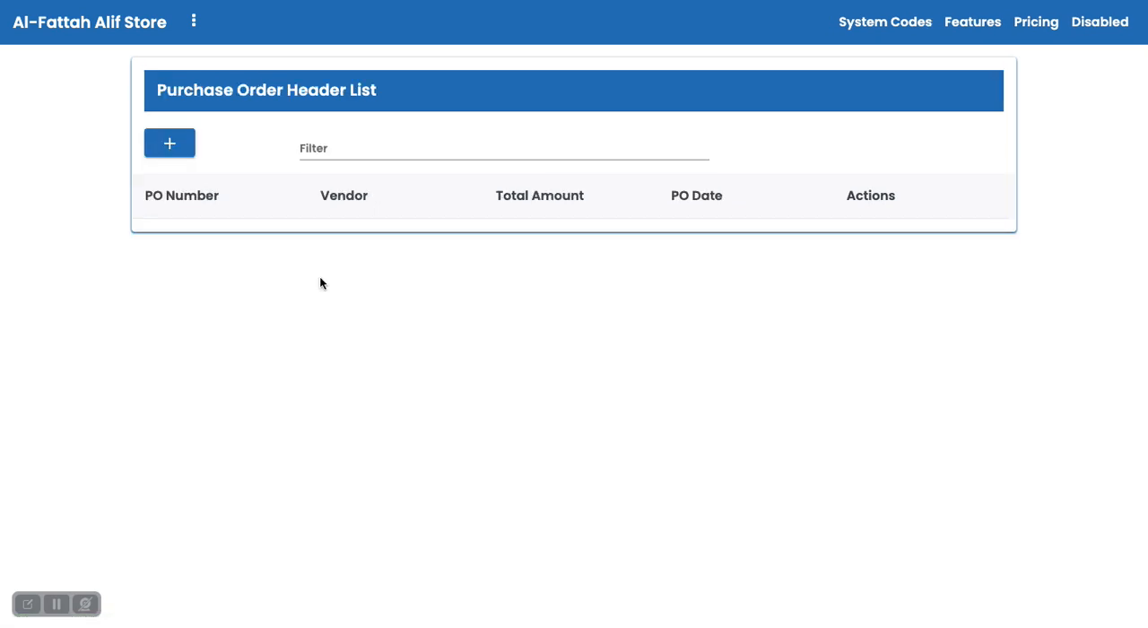
pyautogui.click(172, 152)
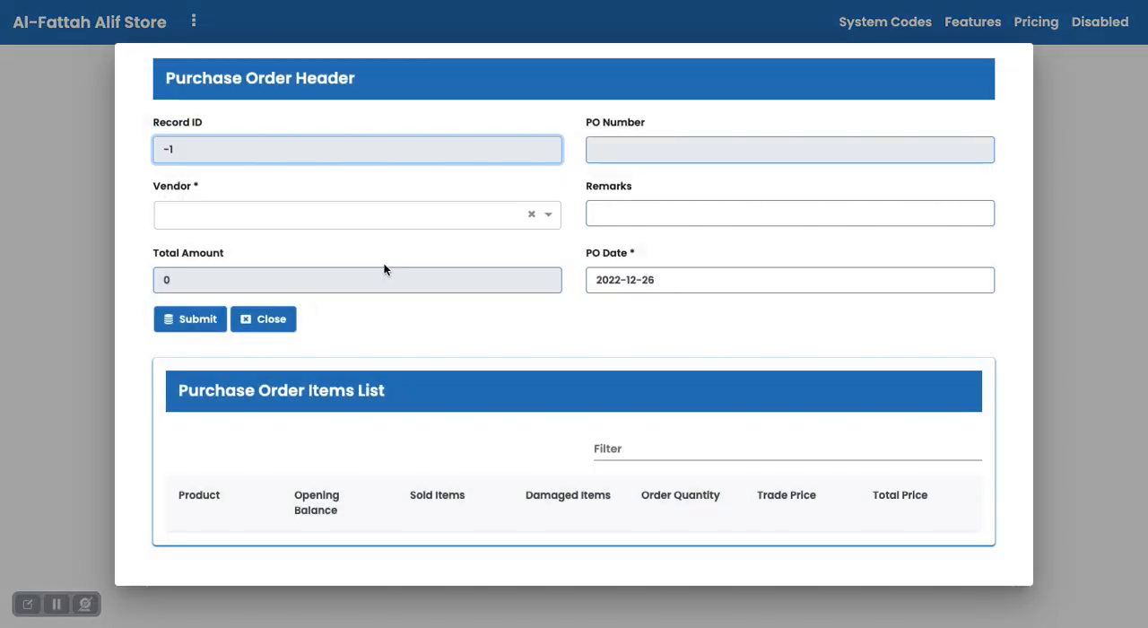
# Set the vendor to Tapal Tea (Pvt) Ltd, enter ".." as the remarks and submit the purchase order header.
pyautogui.click(298, 216)
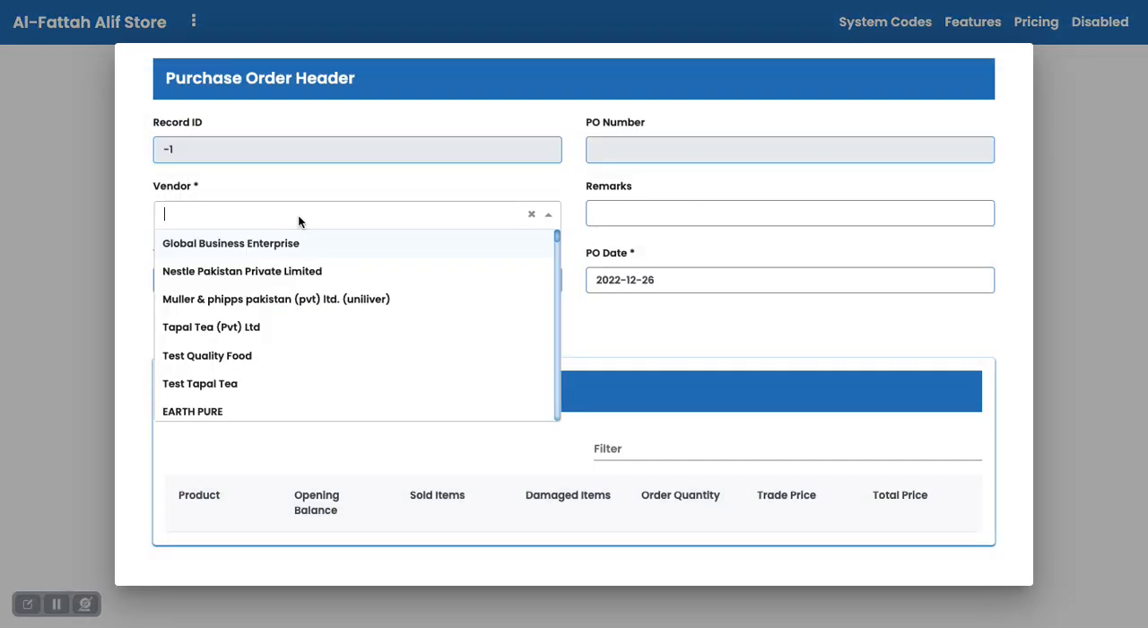
pyautogui.write('tap')
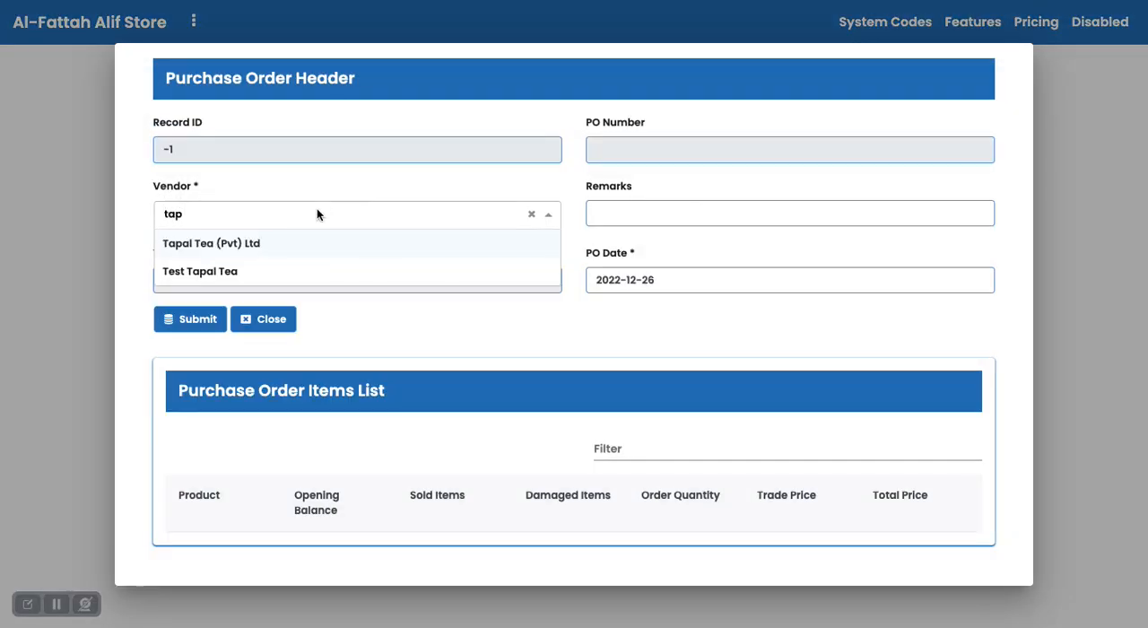
pyautogui.click(282, 243)
pyautogui.click(620, 217)
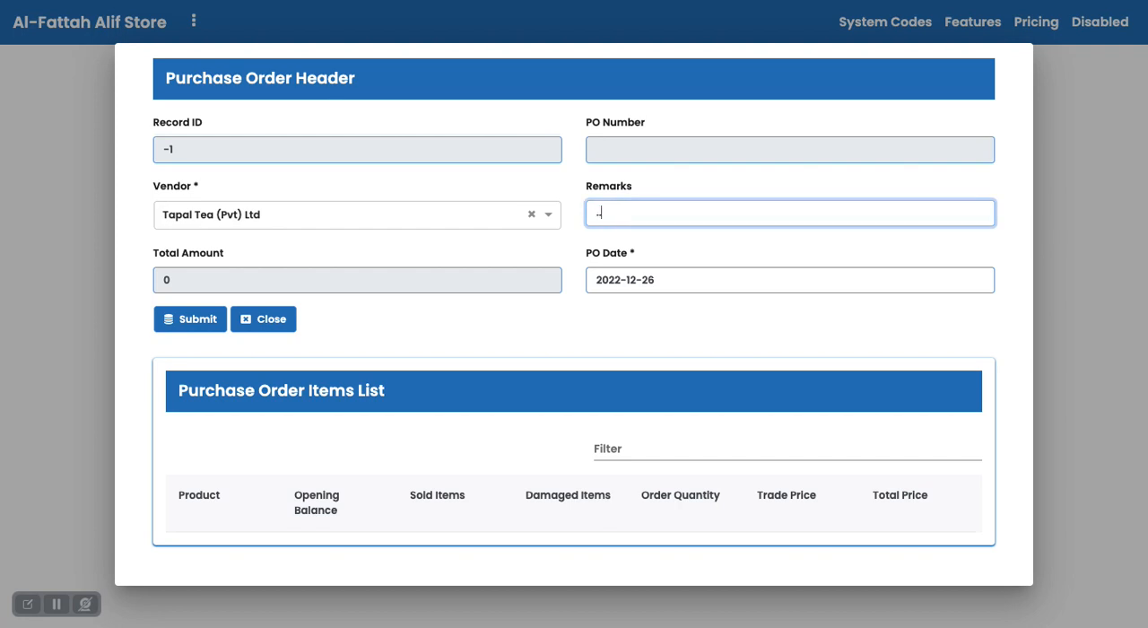
pyautogui.click(208, 319)
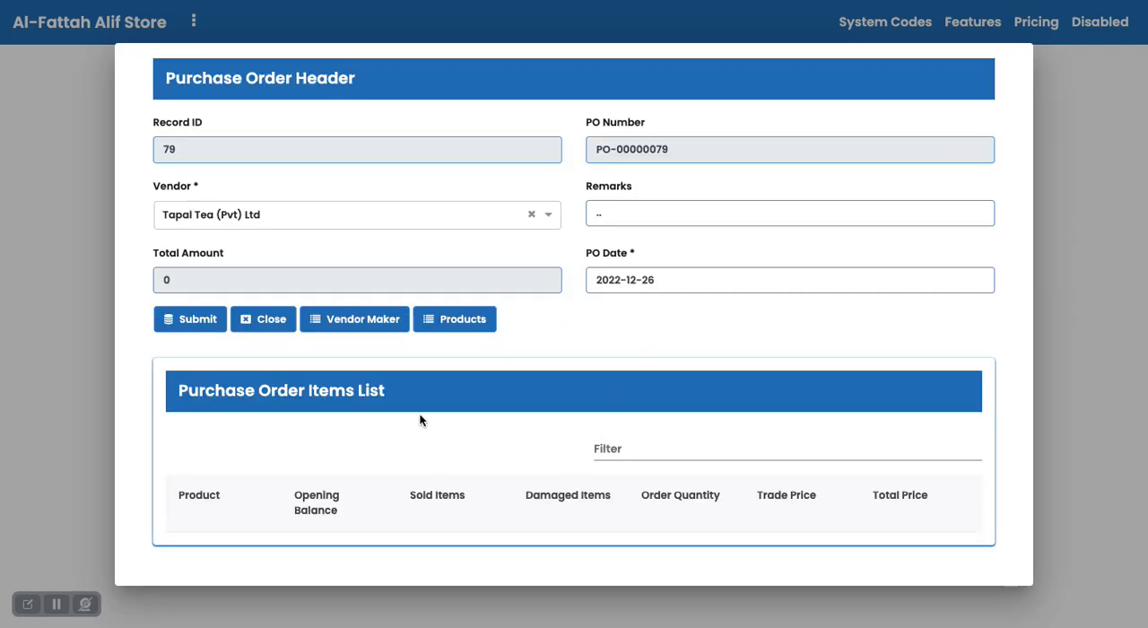
# Assign the TAPAL maker to the purchase order, save the selection and close the makers list.
pyautogui.click(378, 319)
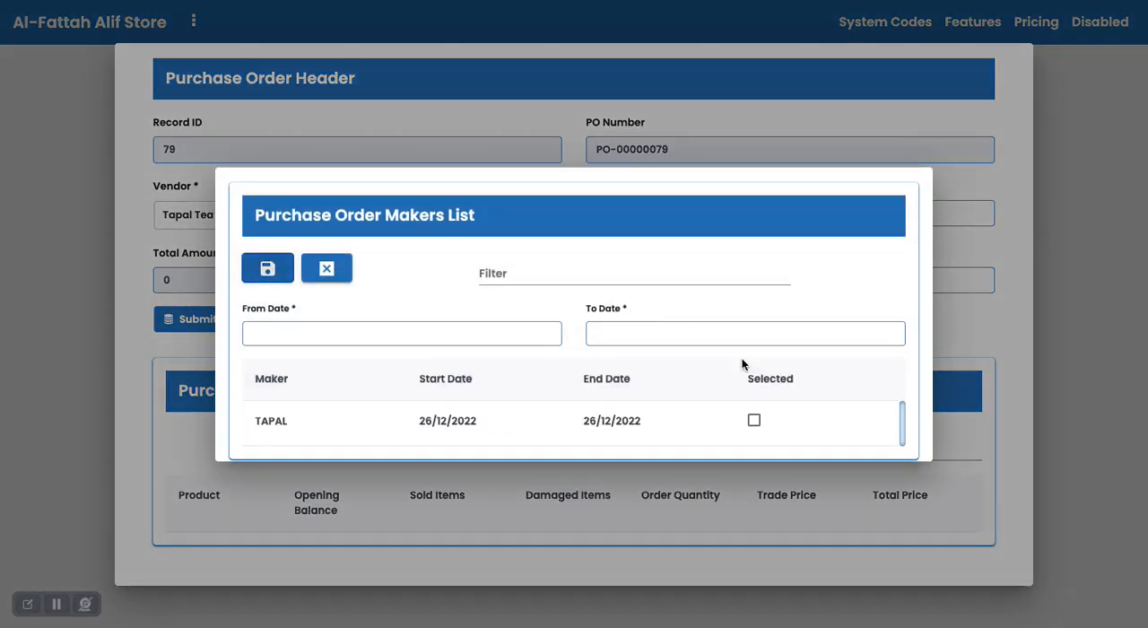
pyautogui.click(753, 420)
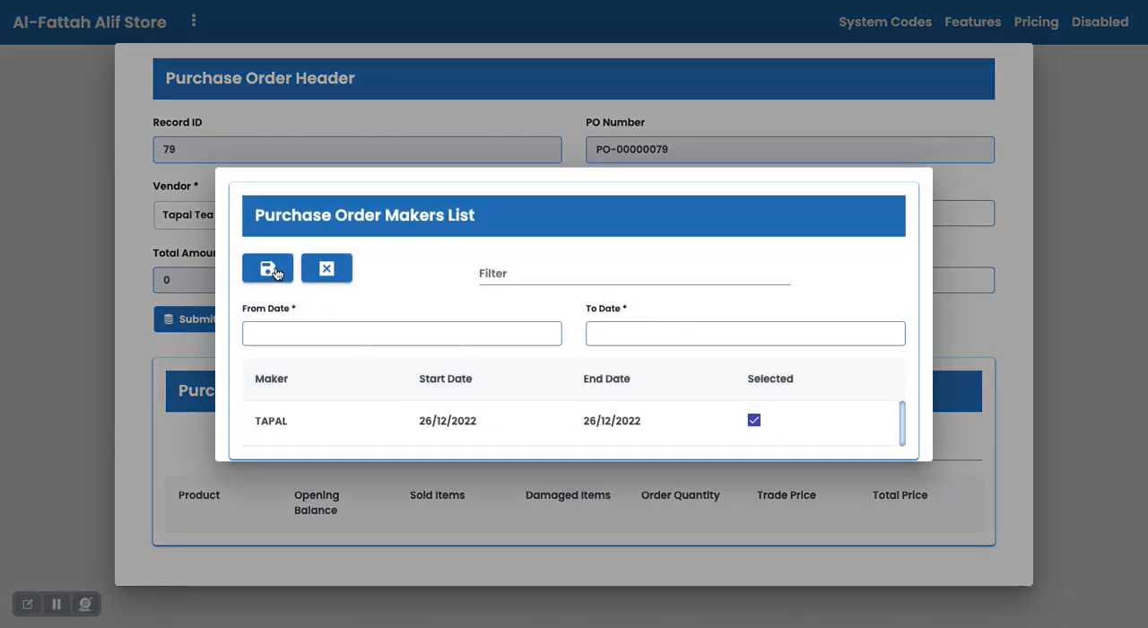
pyautogui.click(323, 267)
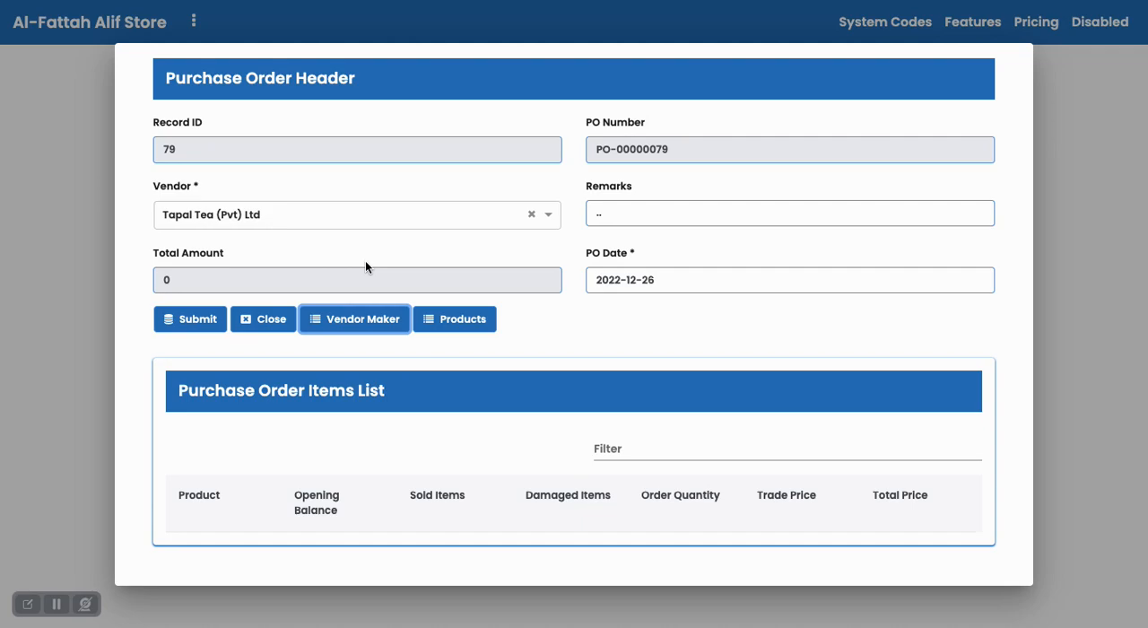
# Set the order quantity to 10 for Tapal Danedar 3 in 1 Sachet, Tapal Danedar Jar 450GM, Fujian Diet Tea and Tapal Gulbahar Green Tea.
pyautogui.click(444, 323)
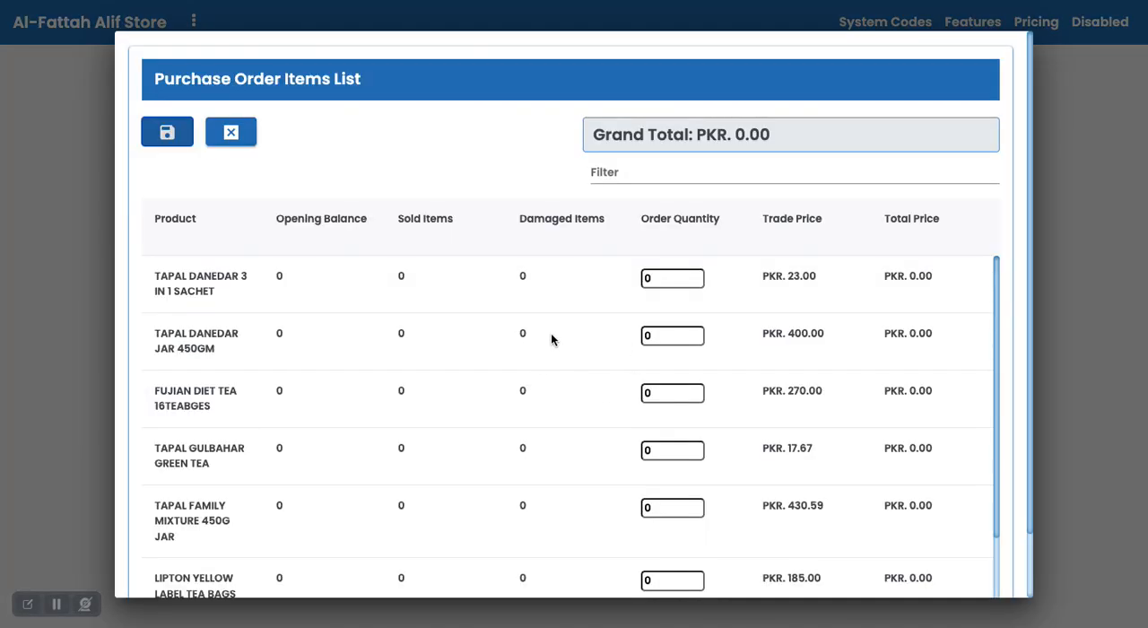
pyautogui.click(668, 278)
pyautogui.write('10')
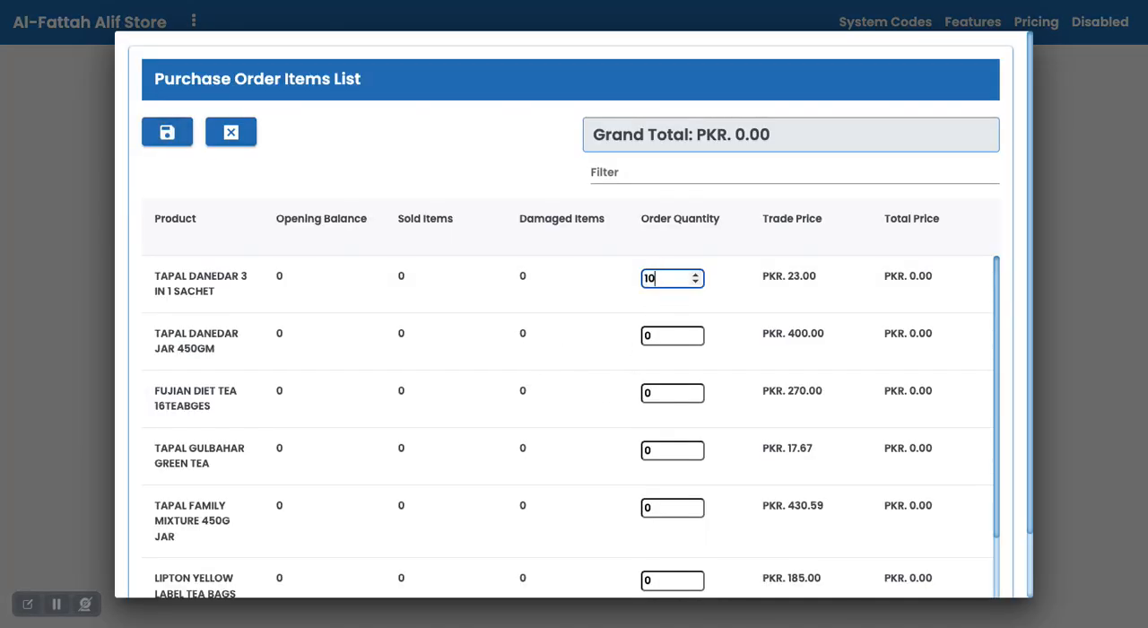
pyautogui.press('Tab')
pyautogui.write('10')
pyautogui.press('Tab')
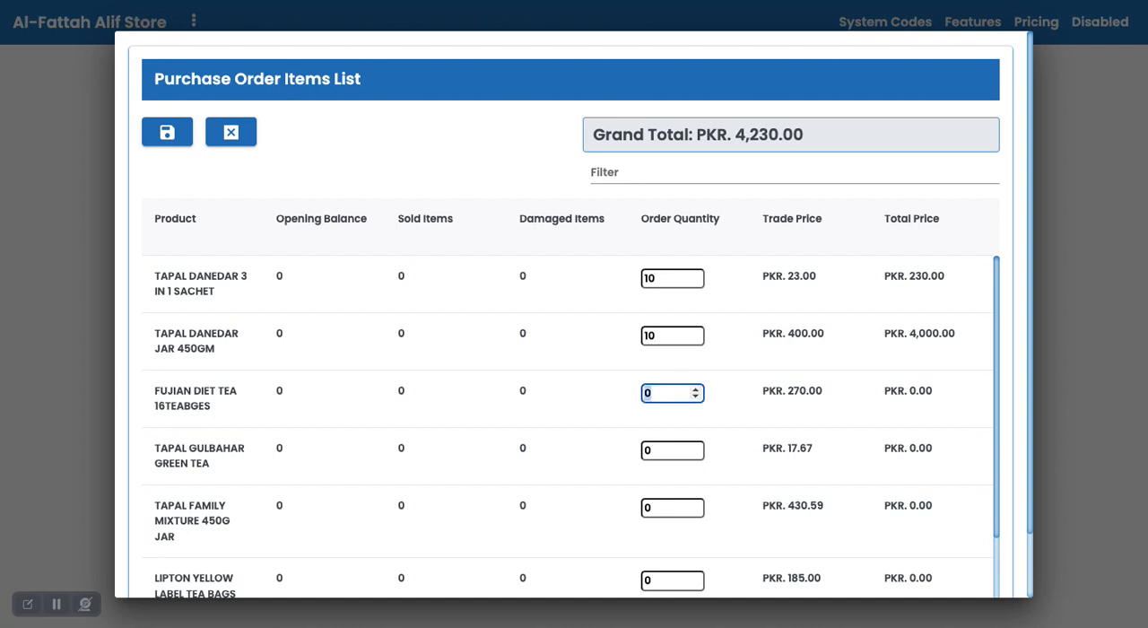
pyautogui.write('10')
pyautogui.press('Tab')
pyautogui.write('10')
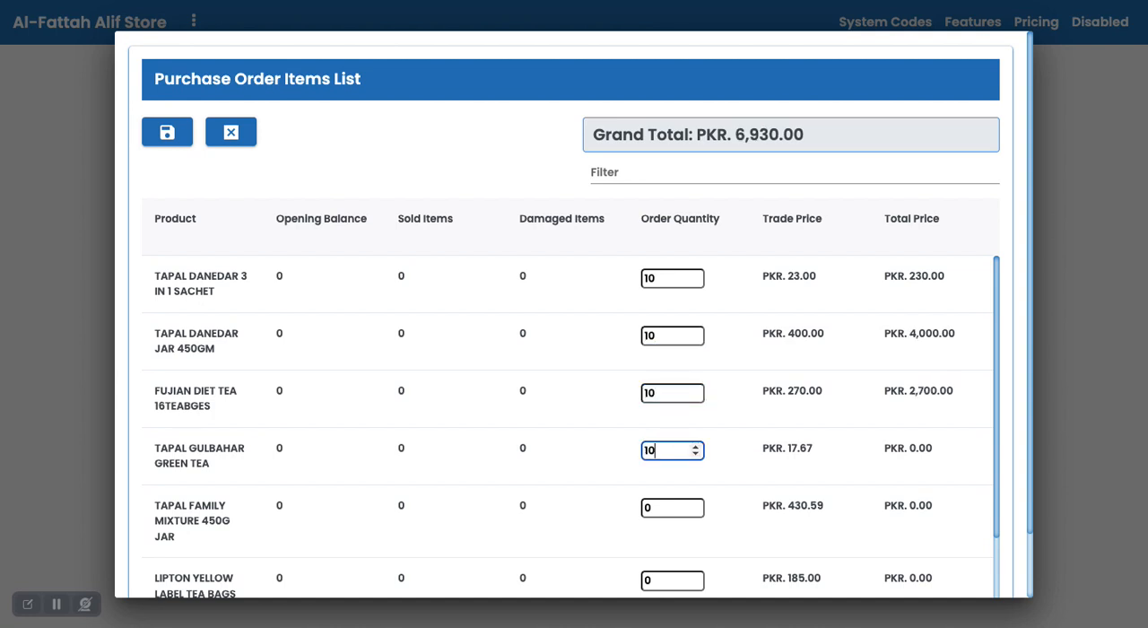
pyautogui.press('Tab')
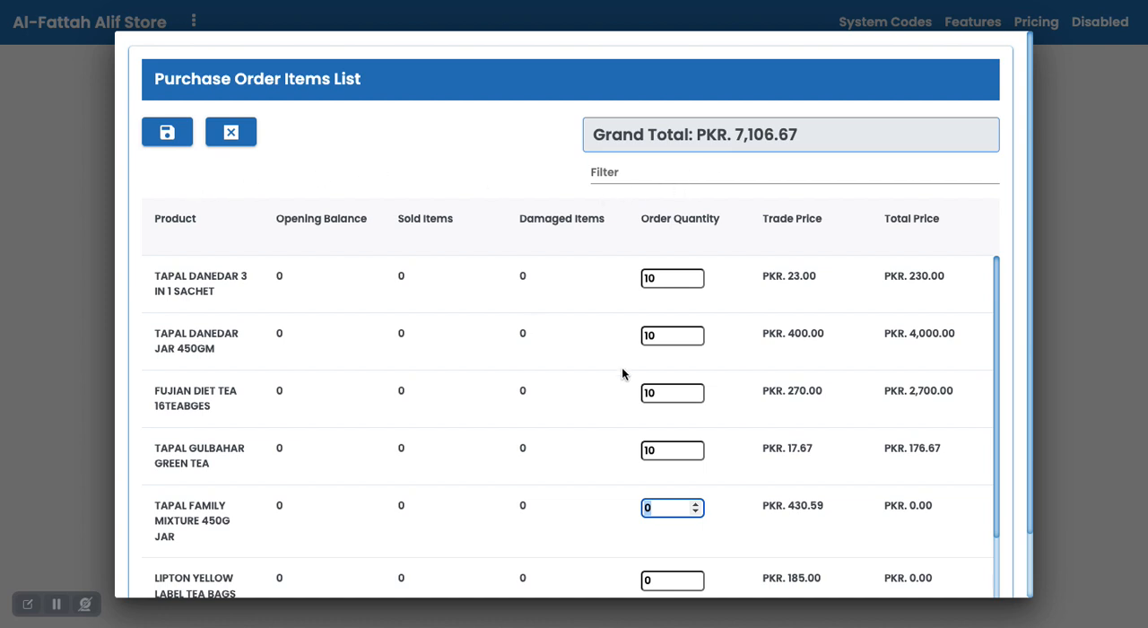
# Check the grand total, then save the purchase order items and close the items list.
pyautogui.click(740, 135)
pyautogui.moveTo(739, 135); pyautogui.dragTo(814, 135)
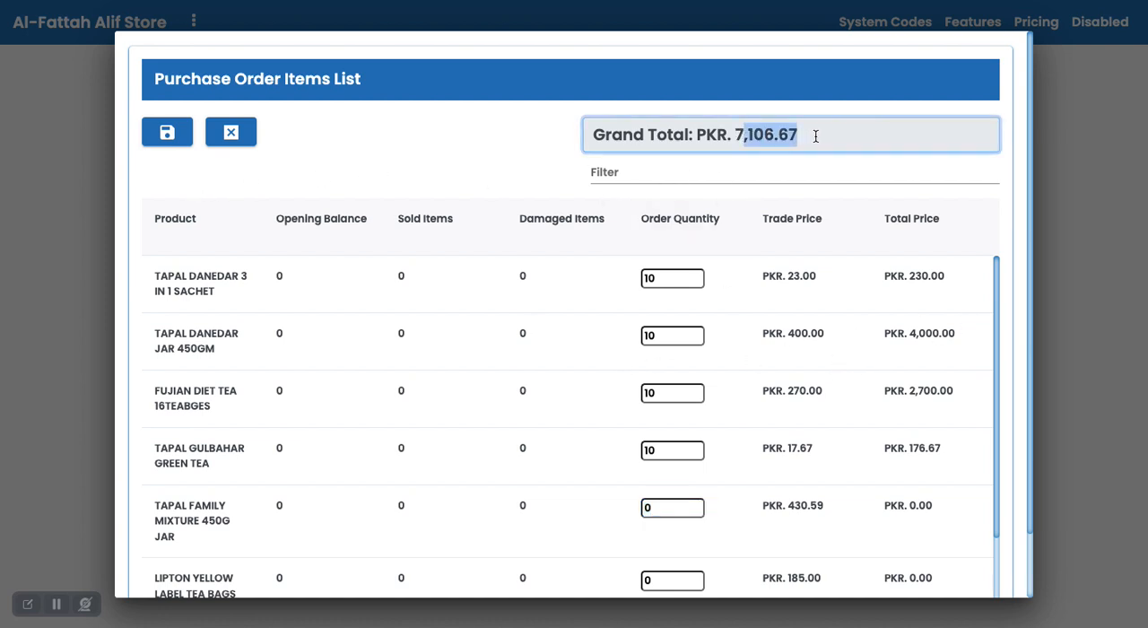
pyautogui.click(167, 133)
pyautogui.rightClick(233, 168)
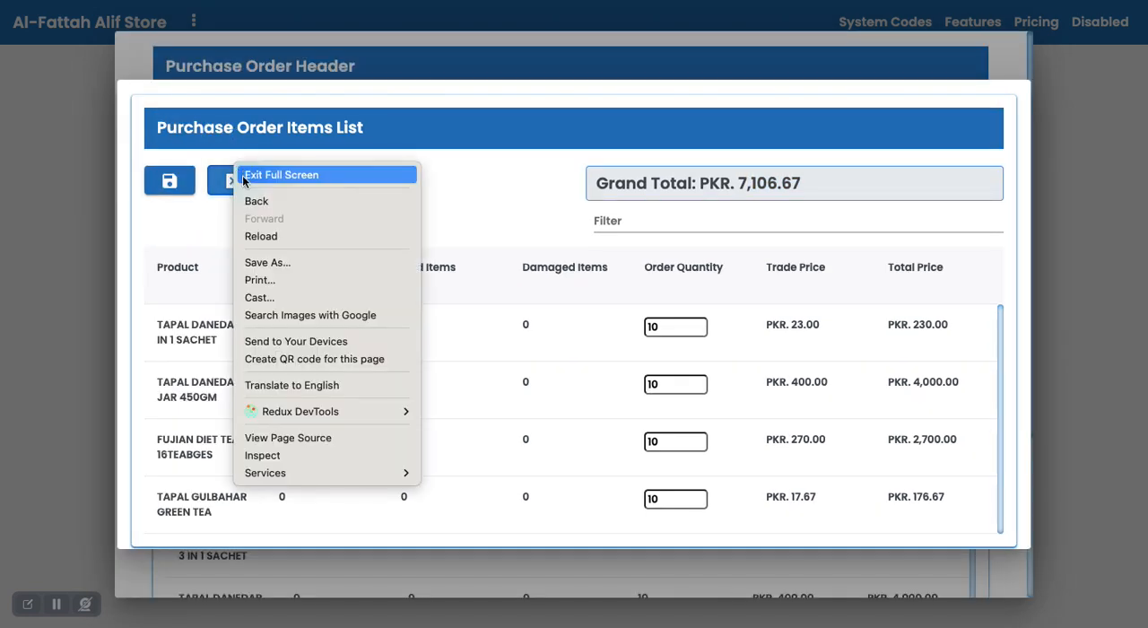
pyautogui.click(229, 182)
pyautogui.click(229, 180)
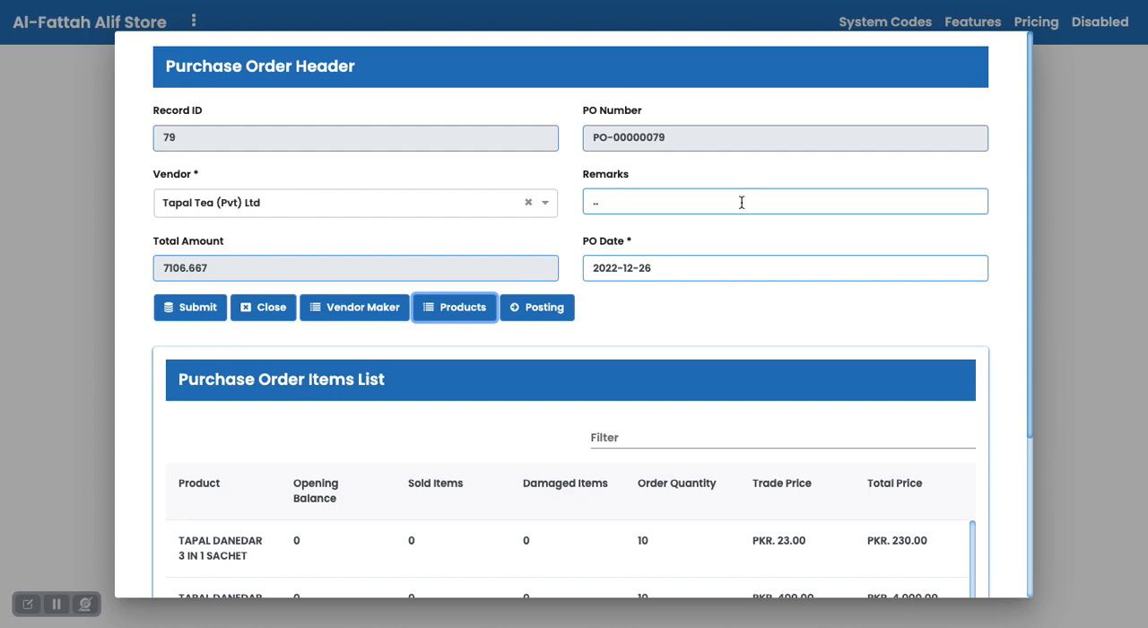
# Post the Tapal Tea (Pvt) Ltd purchase order and close its header form.
pyautogui.click(664, 137)
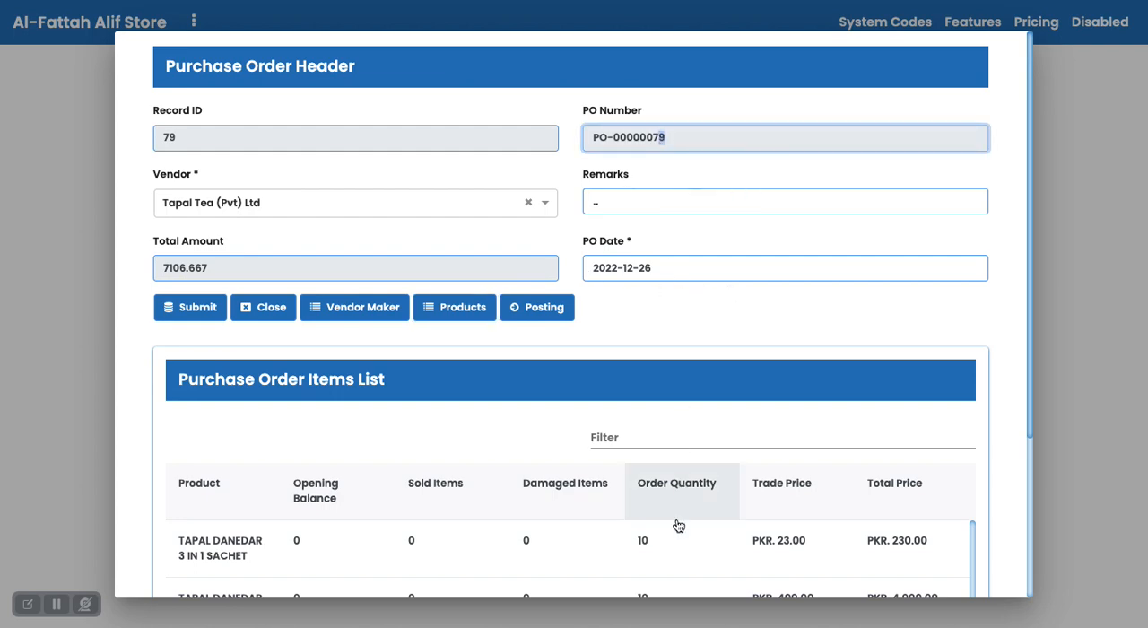
pyautogui.hotkey('ctrl', 'Up')
pyautogui.hotkey('ctrl', 'Up')
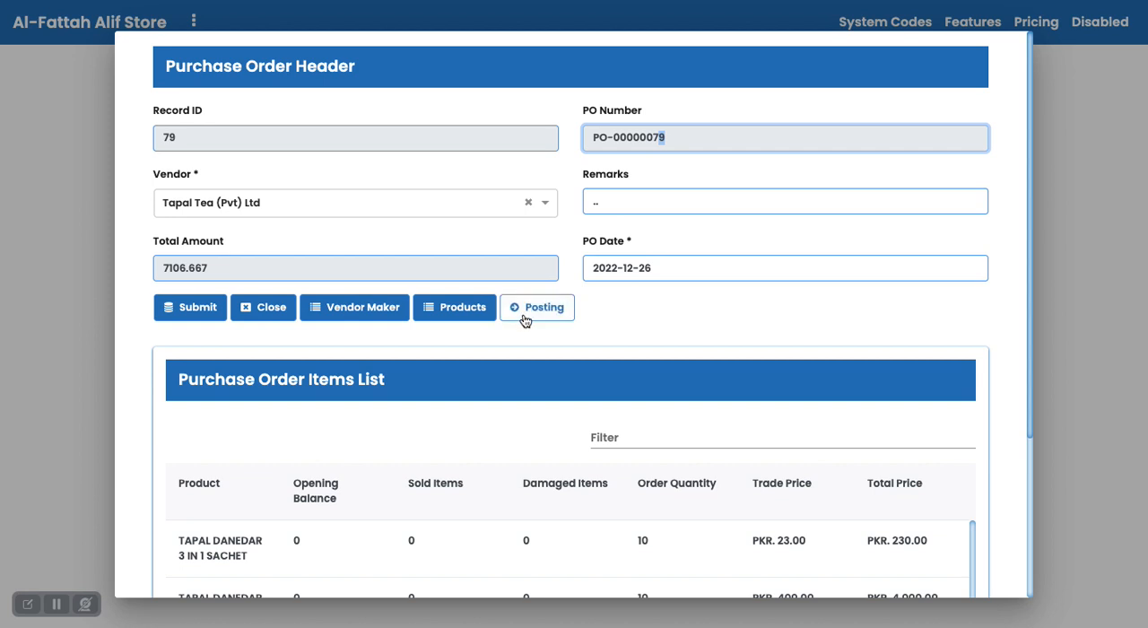
pyautogui.click(525, 318)
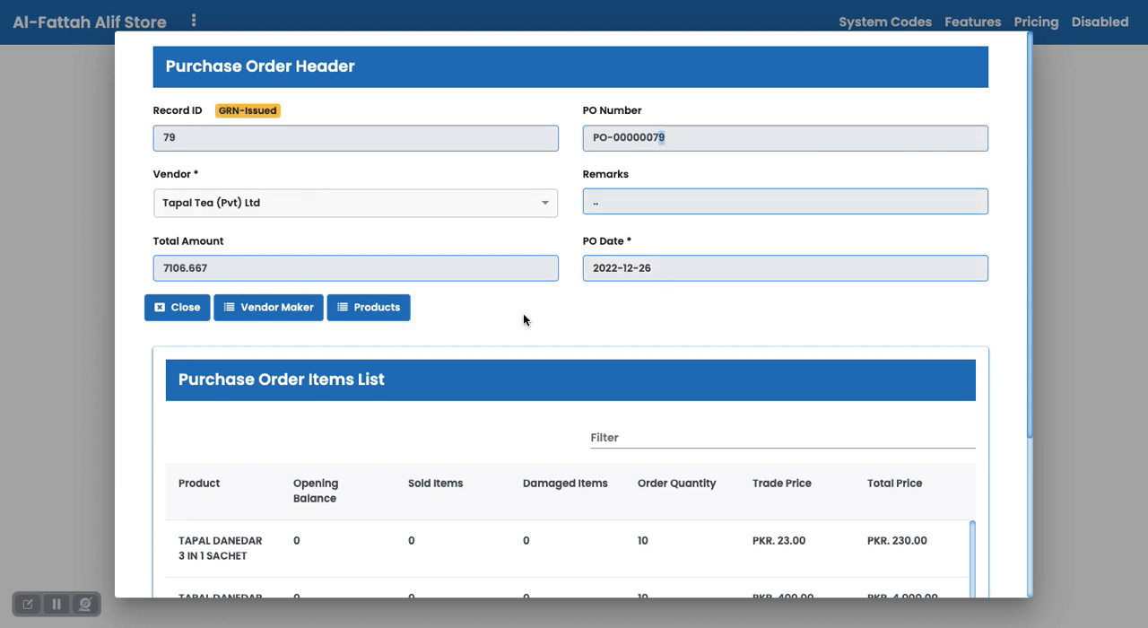
pyautogui.tripleClick(252, 112)
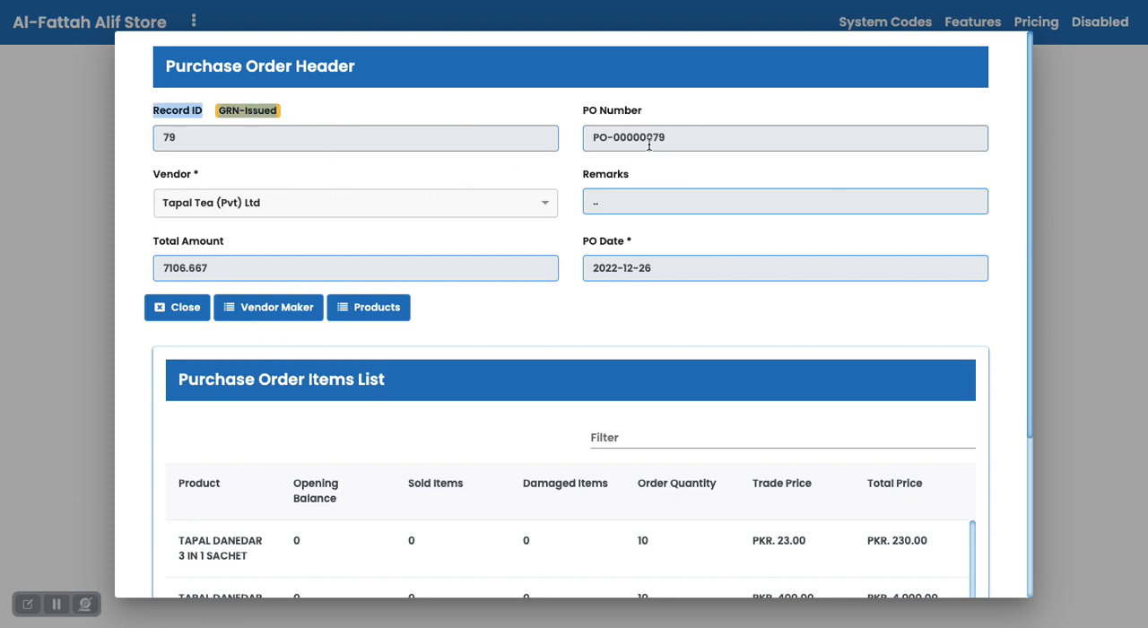
pyautogui.click(235, 317)
pyautogui.click(184, 310)
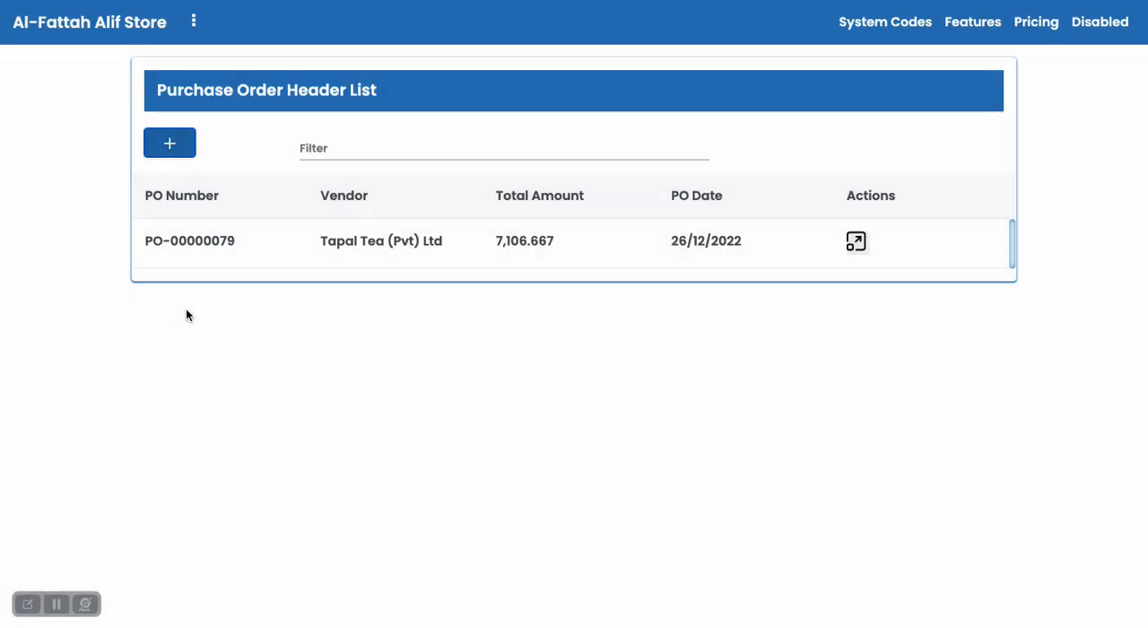
# Open the Tapal Tea (Pvt) Ltd goods received note from the master codes and review its header and product details.
pyautogui.click(912, 28)
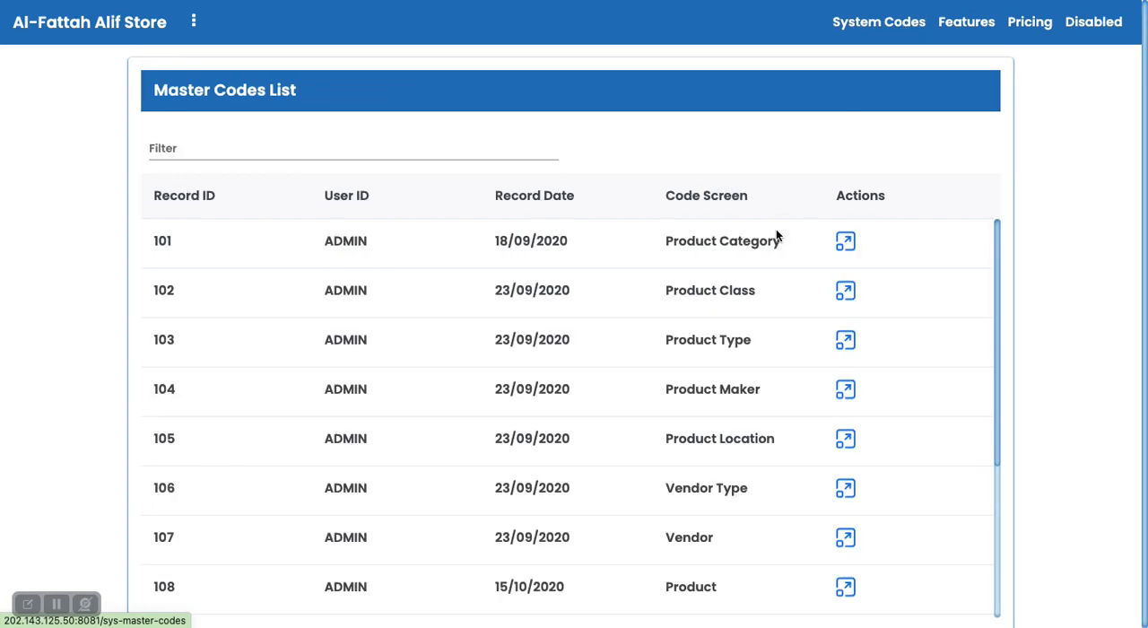
pyautogui.scroll(-5, 776, 233)
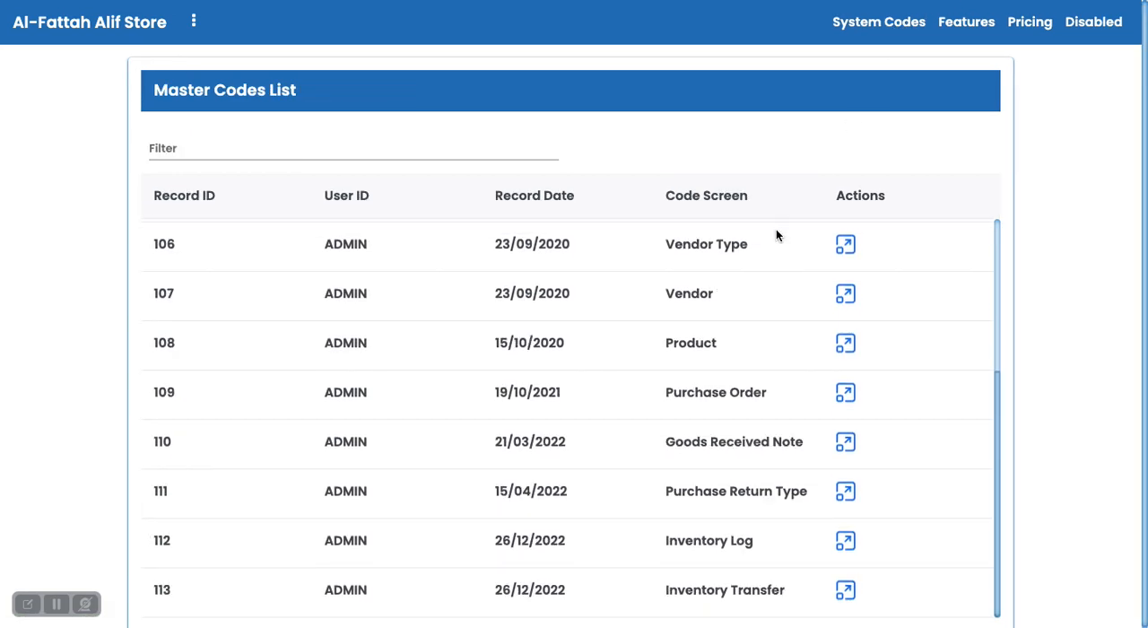
pyautogui.click(846, 441)
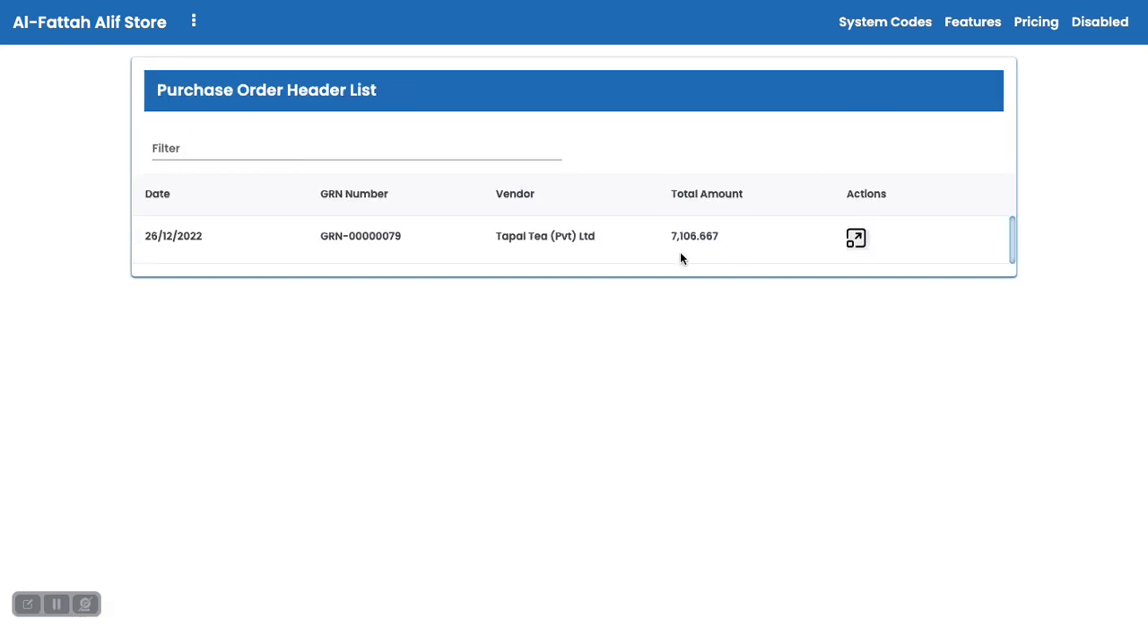
pyautogui.click(855, 240)
pyautogui.scroll(-2, 476, 391)
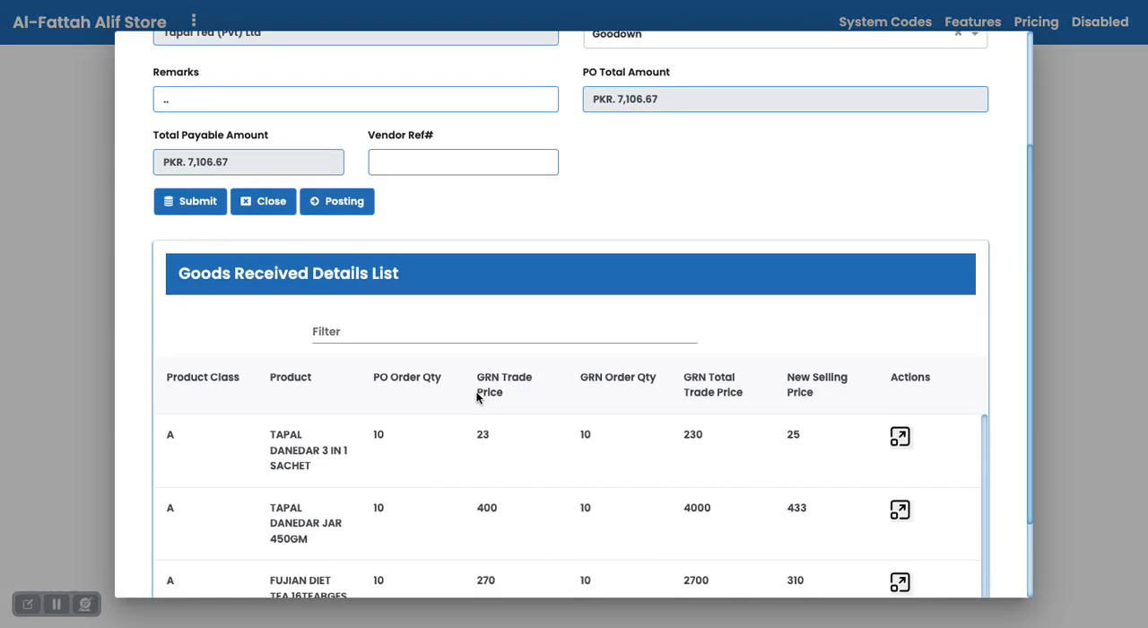
pyautogui.scroll(-1, 476, 391)
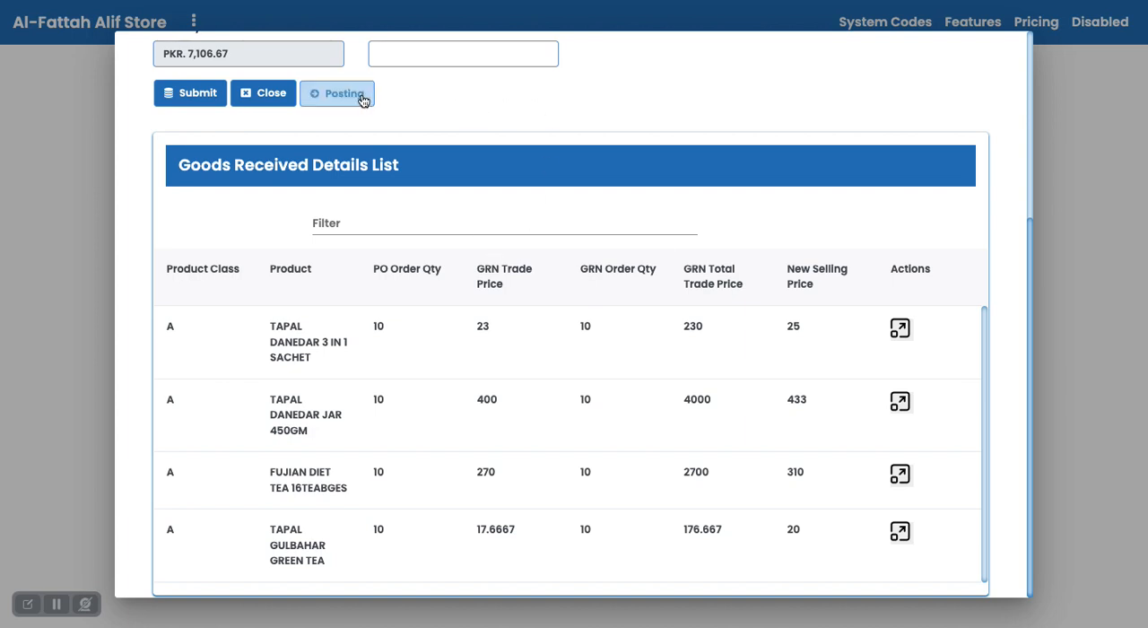
pyautogui.scroll(3, 543, 107)
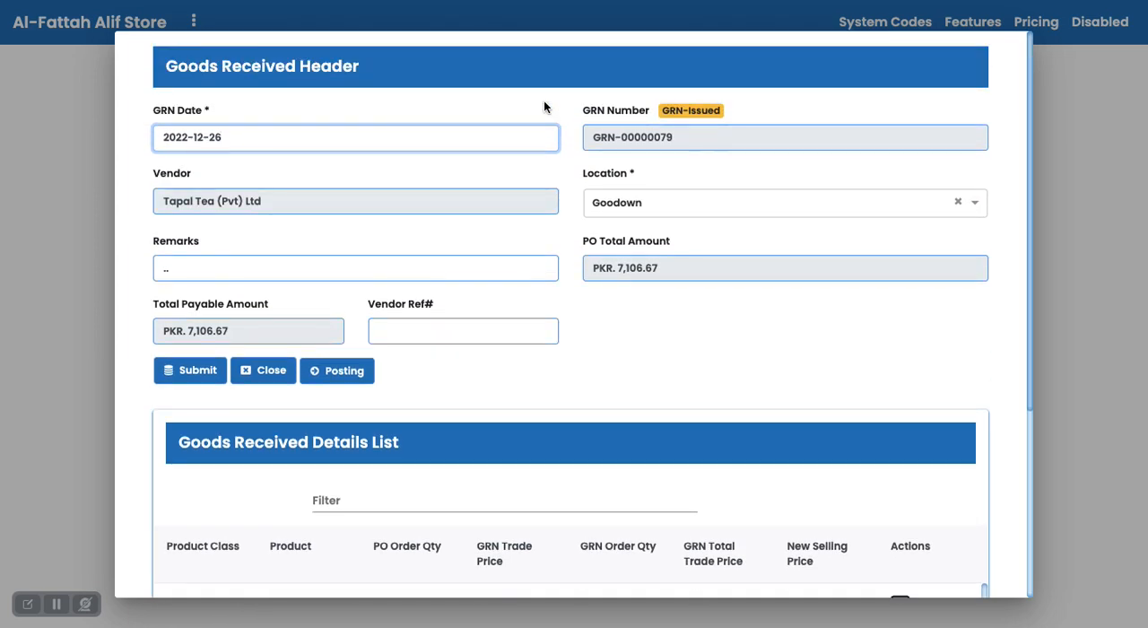
# Check the goods received note's status, close the note without posting it, and open the inventory log.
pyautogui.tripleClick(702, 105)
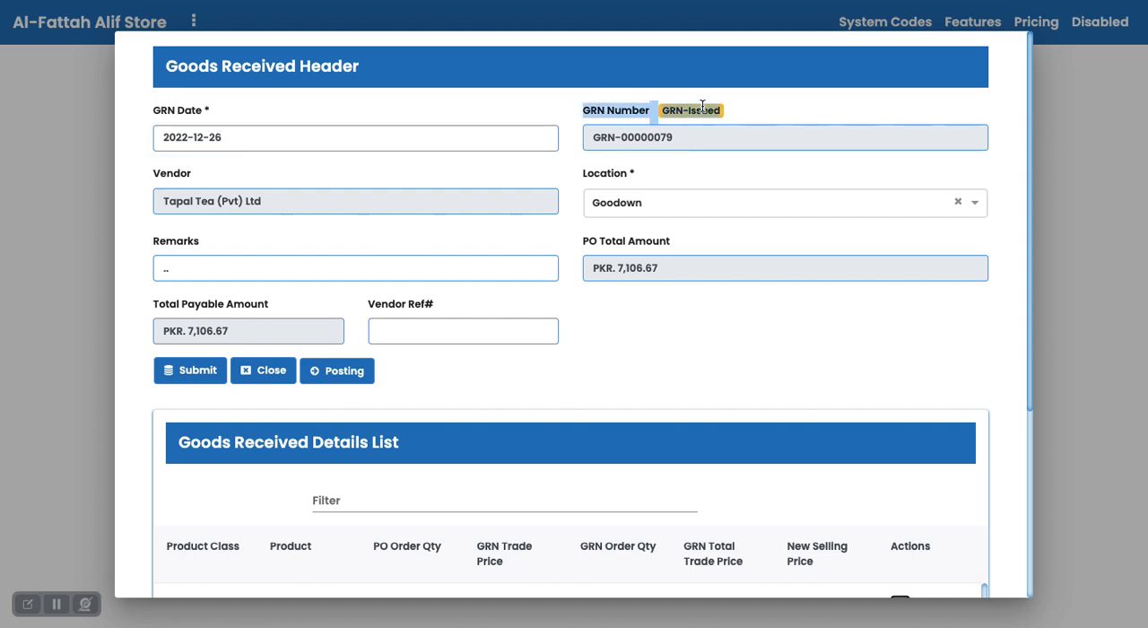
pyautogui.click(742, 115)
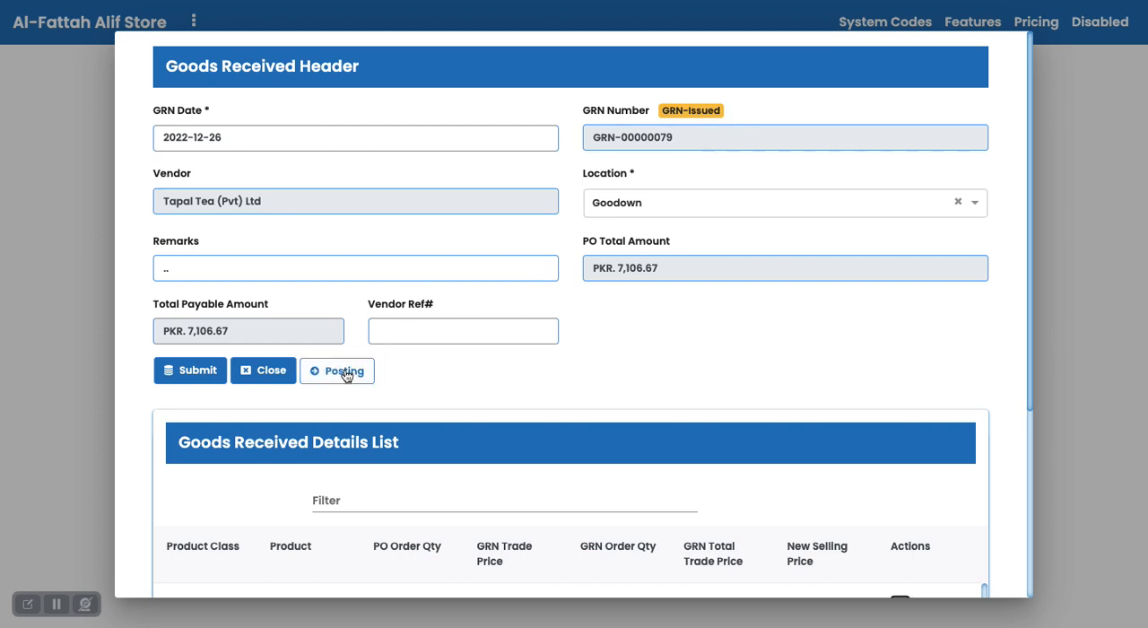
pyautogui.click(269, 370)
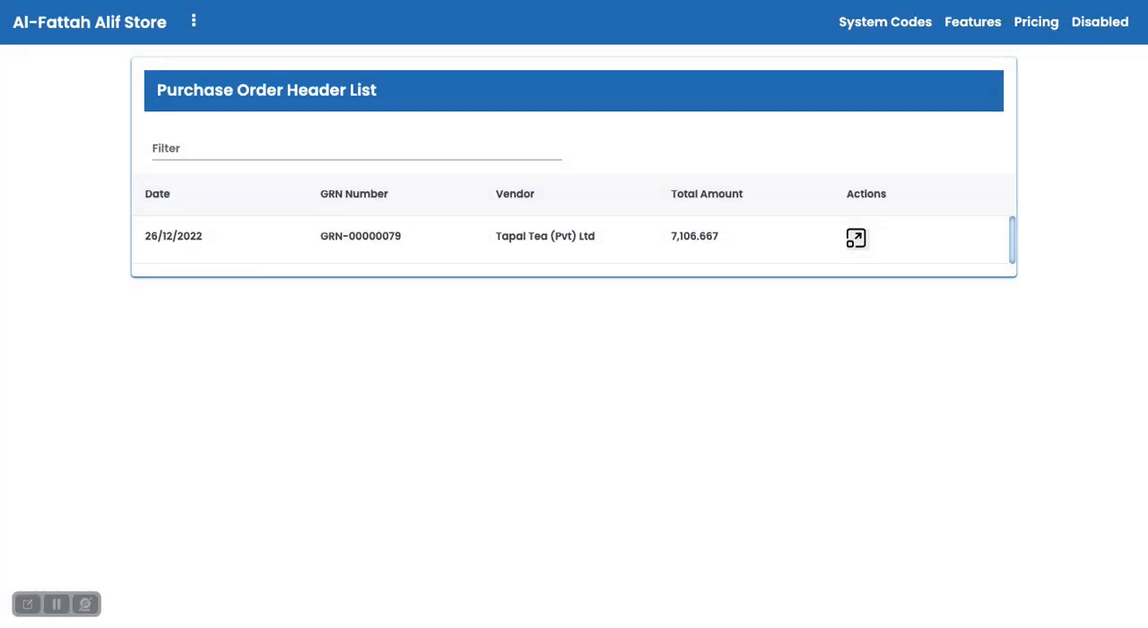
pyautogui.click(878, 27)
pyautogui.scroll(-5, 841, 280)
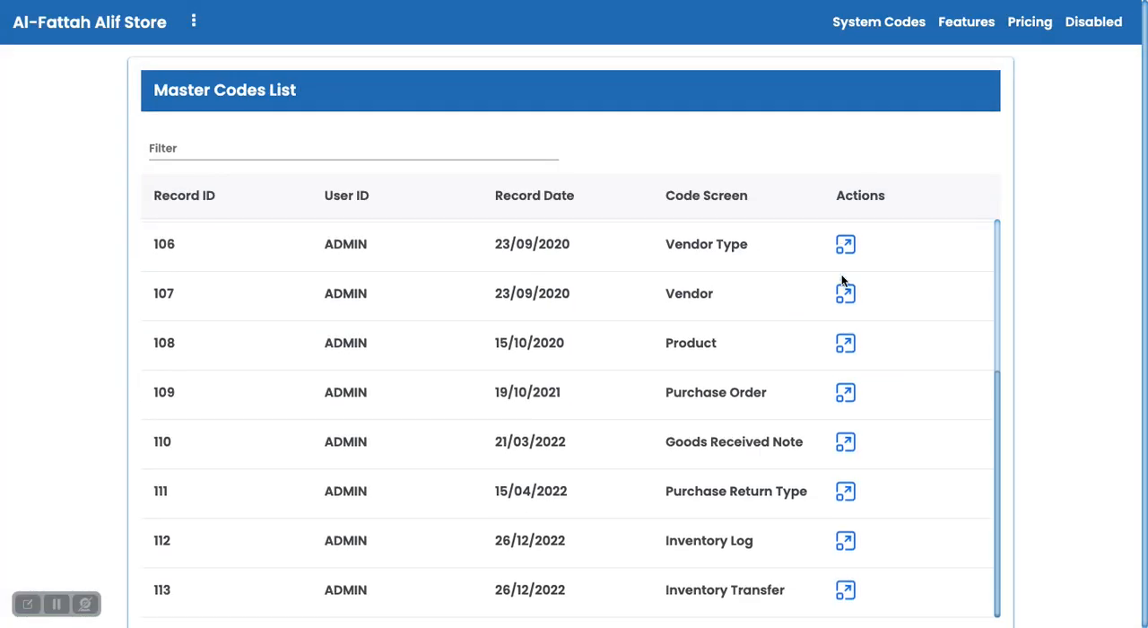
pyautogui.click(846, 542)
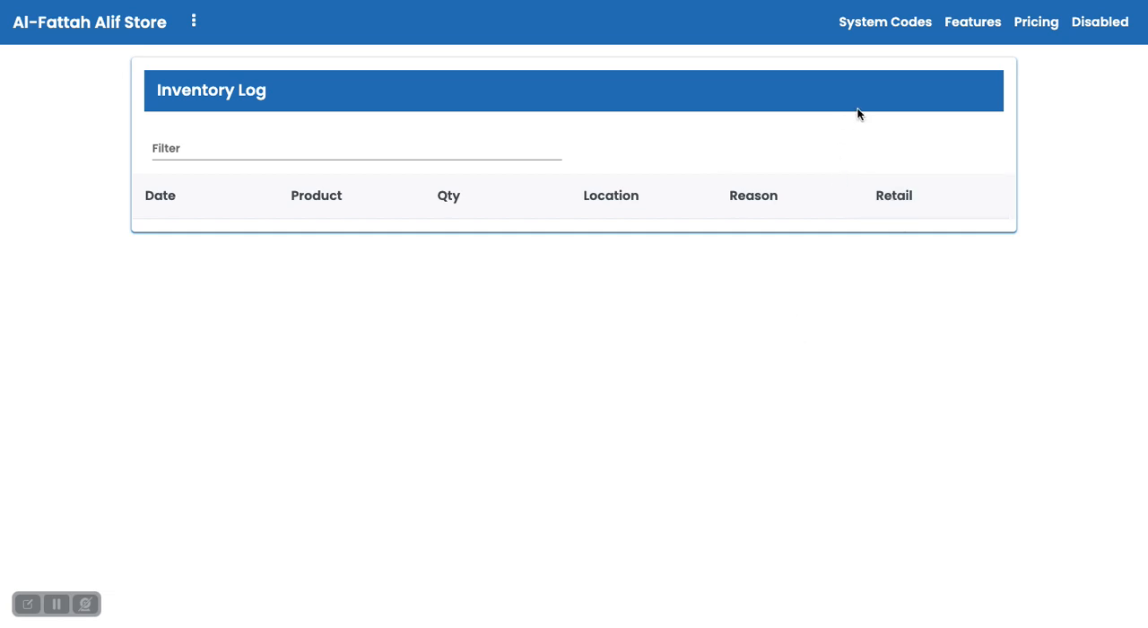
# Reopen the Tapal Tea (Pvt) Ltd goods received note, choose Goodown as its location, then post and close it.
pyautogui.click(887, 27)
pyautogui.scroll(-3, 716, 354)
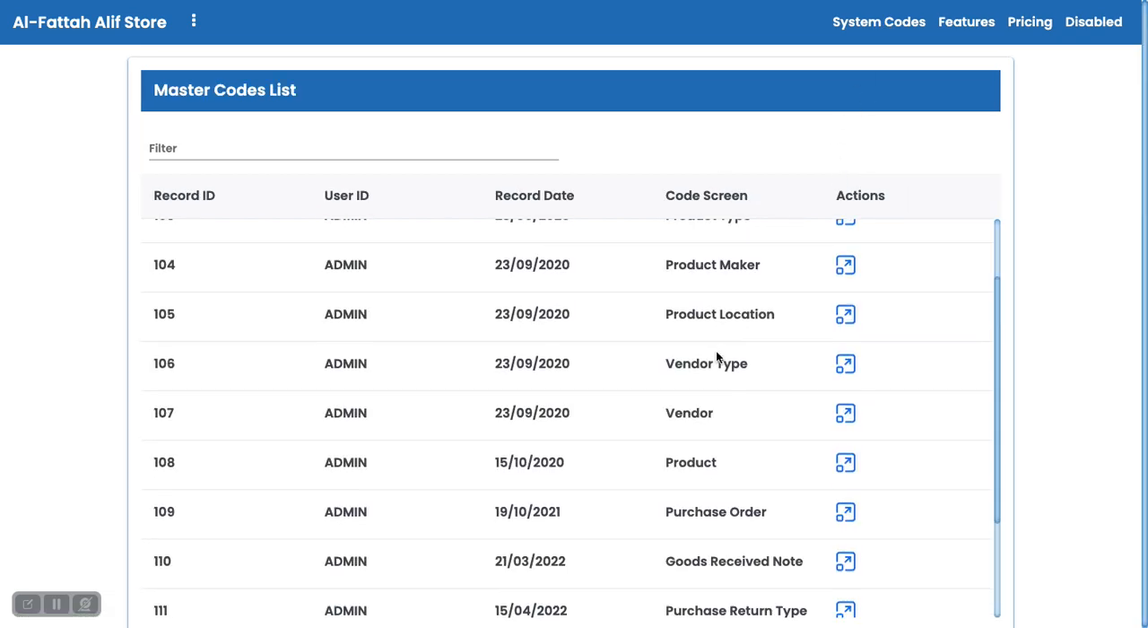
pyautogui.click(845, 533)
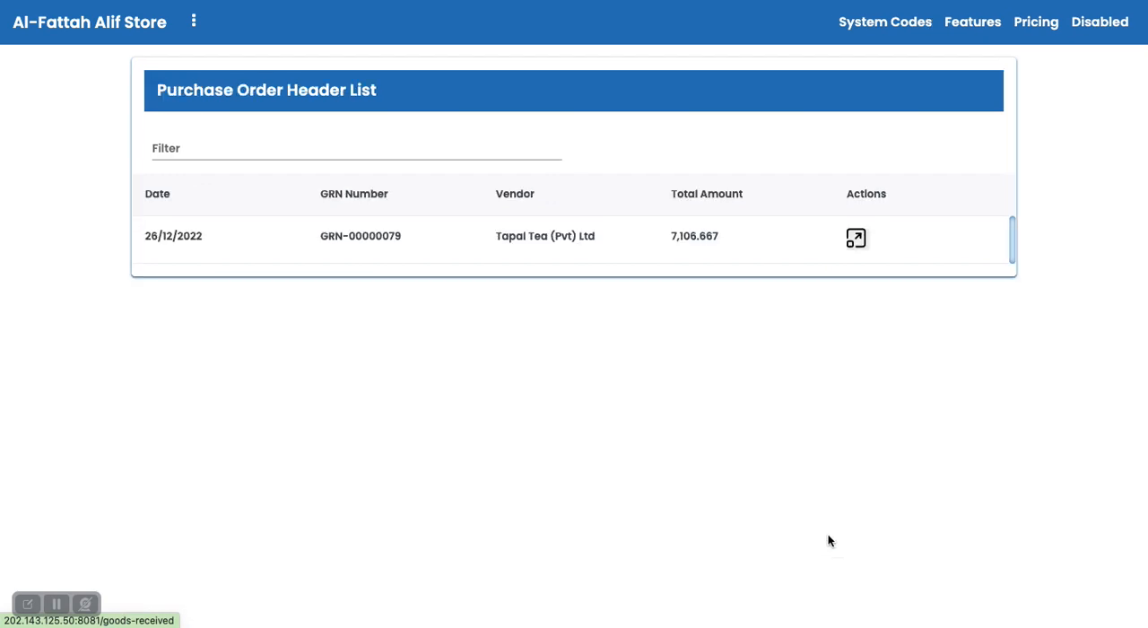
pyautogui.click(856, 240)
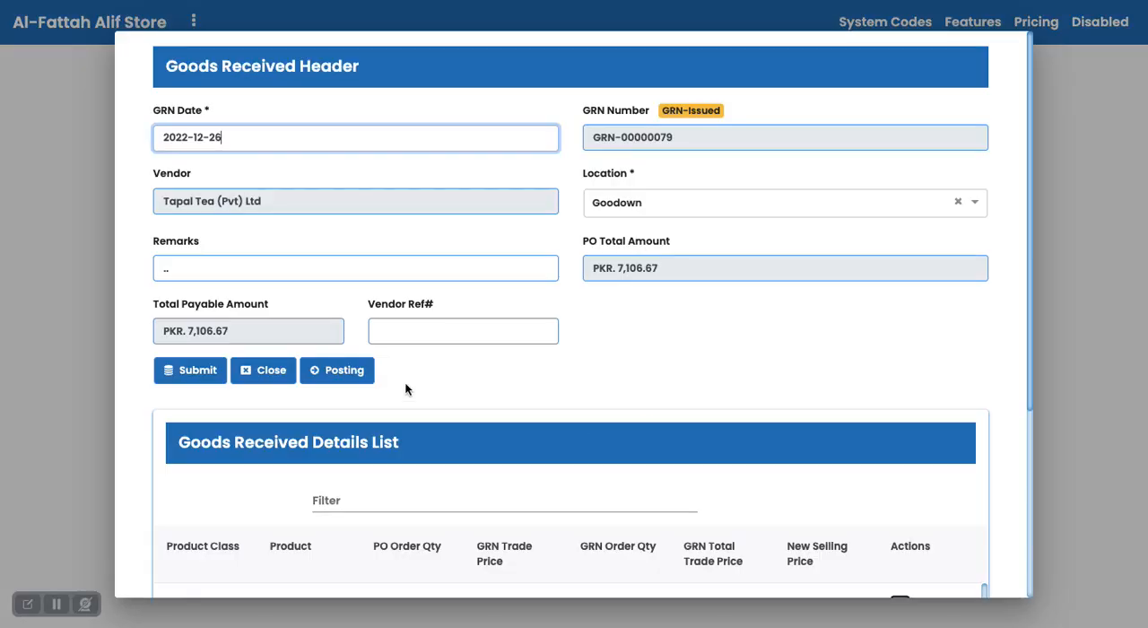
pyautogui.click(652, 215)
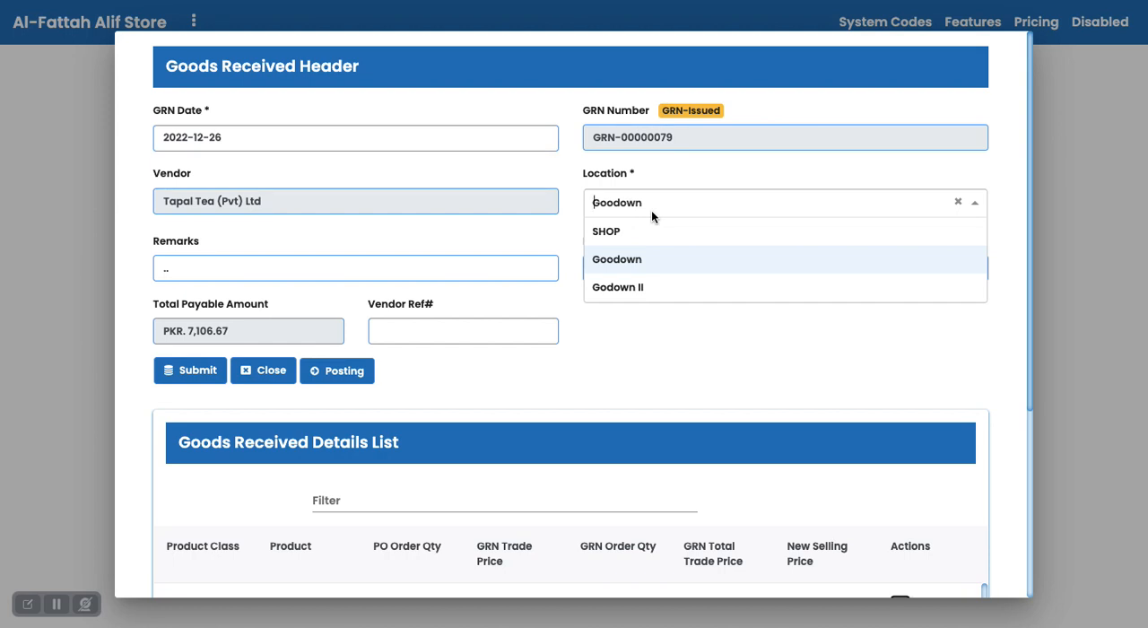
pyautogui.click(633, 260)
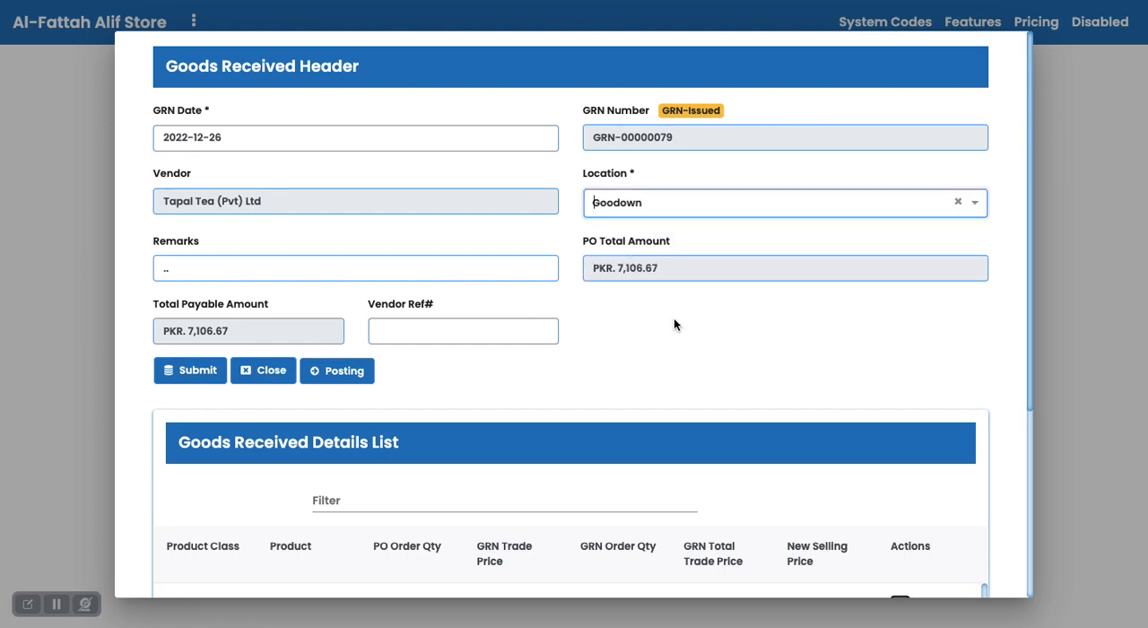
pyautogui.click(344, 376)
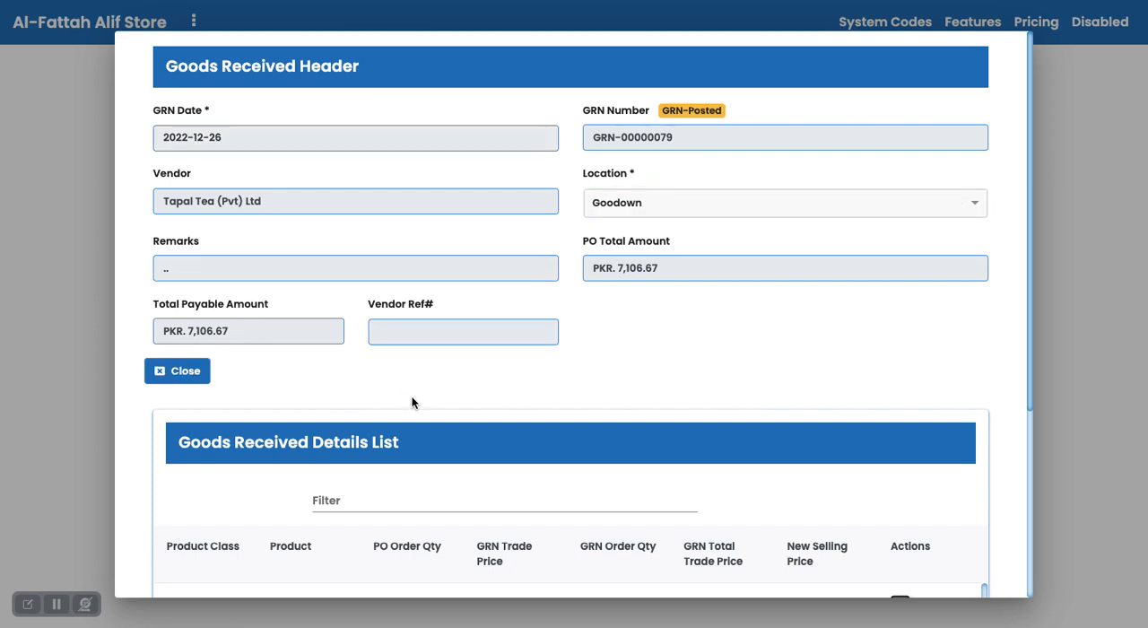
pyautogui.click(186, 372)
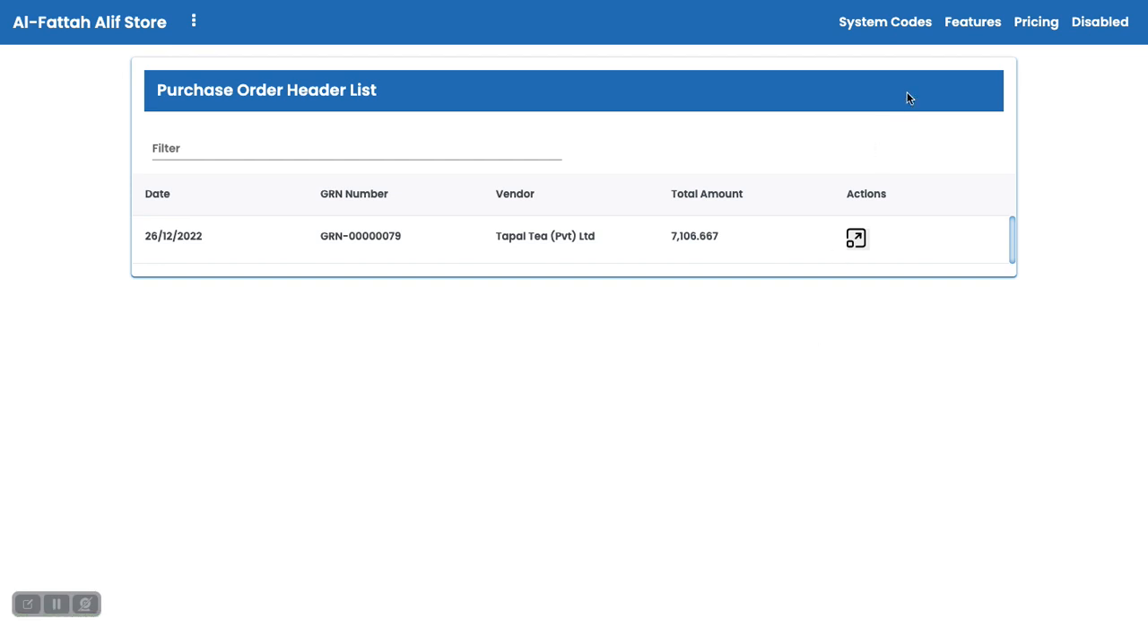
# Open the inventory log and check the reason recorded for the received tea products.
pyautogui.click(896, 27)
pyautogui.scroll(-5, 805, 543)
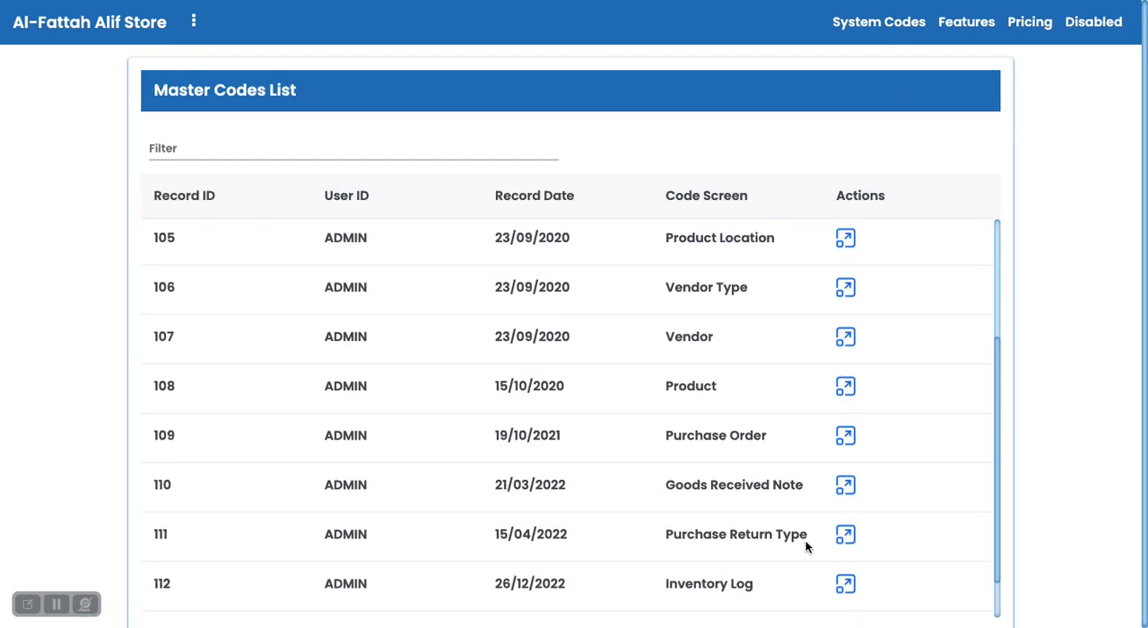
pyautogui.click(847, 540)
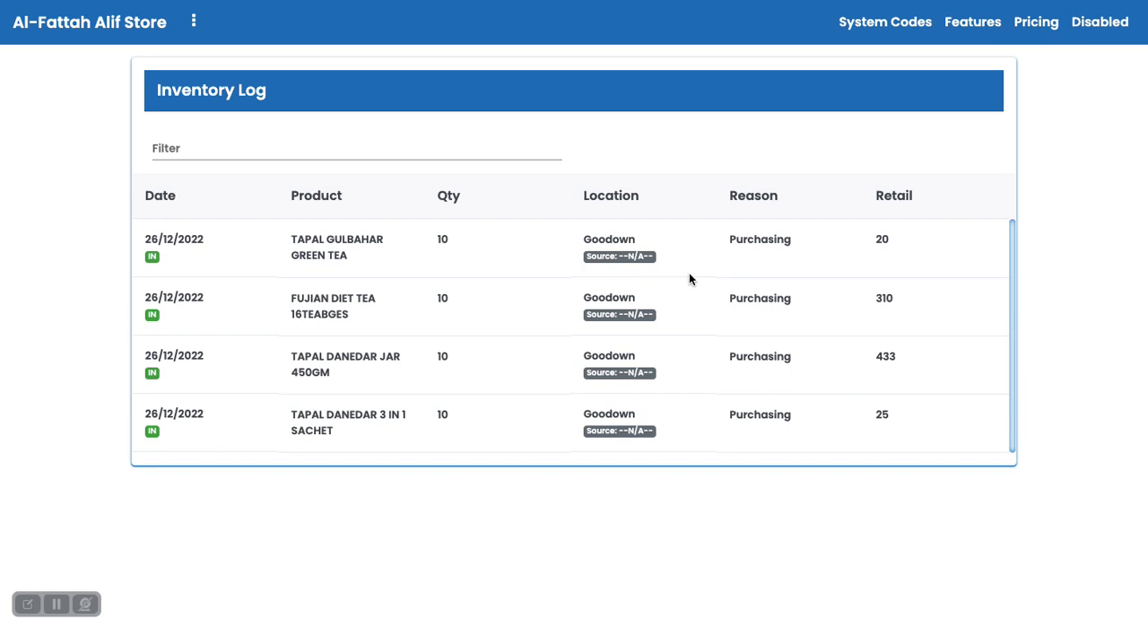
pyautogui.doubleClick(759, 244)
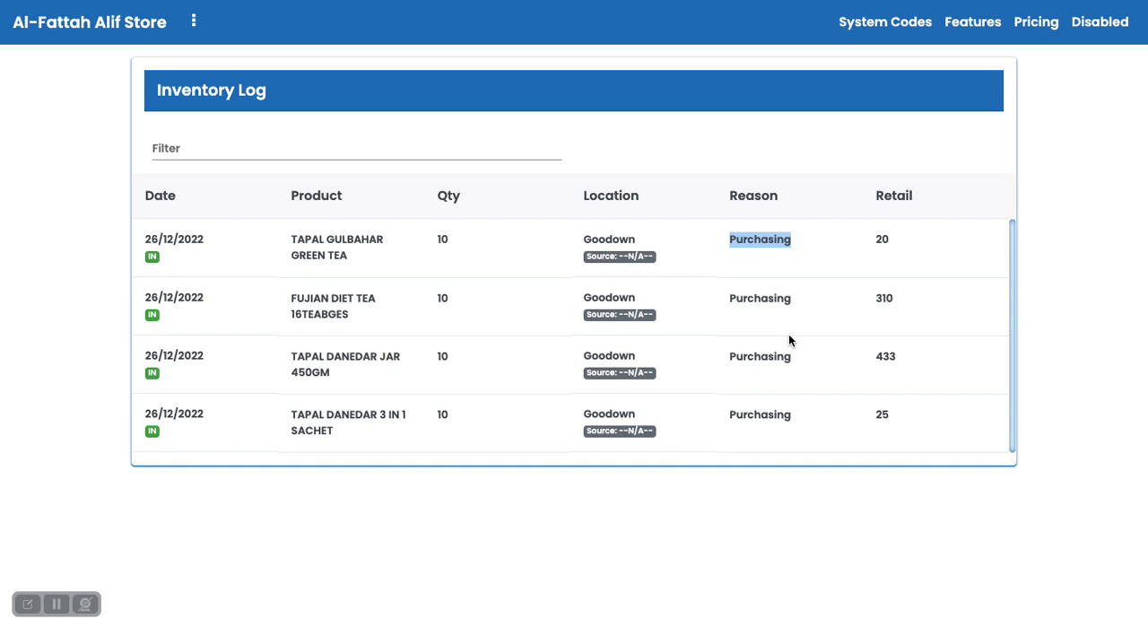
# Open the Inventory Transfer screen from the master codes and check its source and destination locations.
pyautogui.click(898, 27)
pyautogui.scroll(-3, 810, 285)
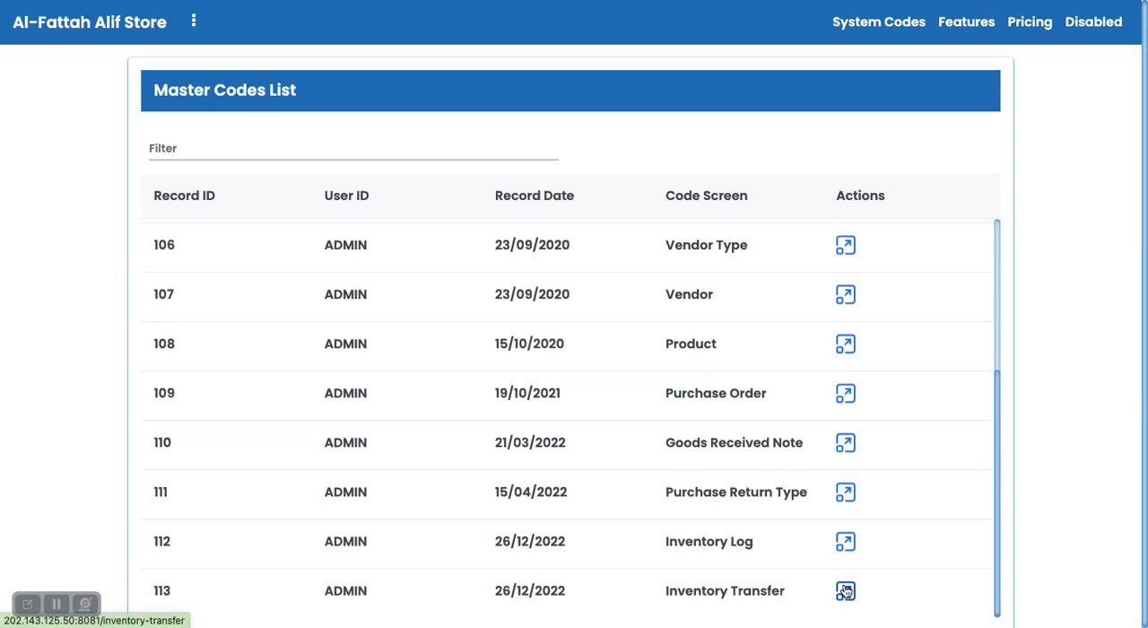
pyautogui.click(845, 590)
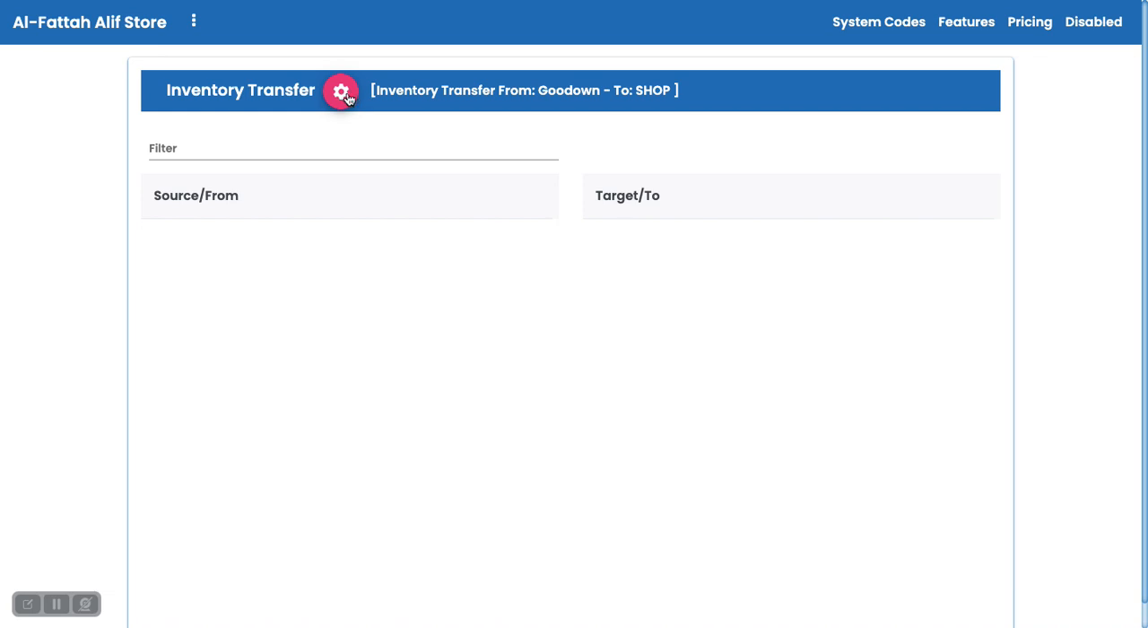
pyautogui.tripleClick(445, 95)
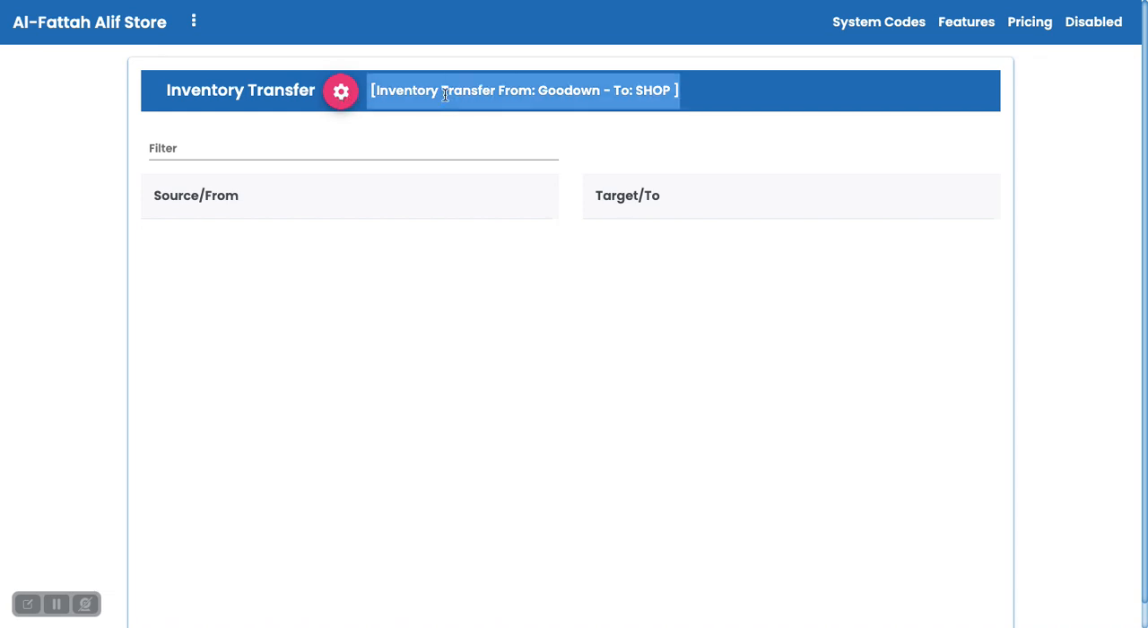
pyautogui.click(494, 116)
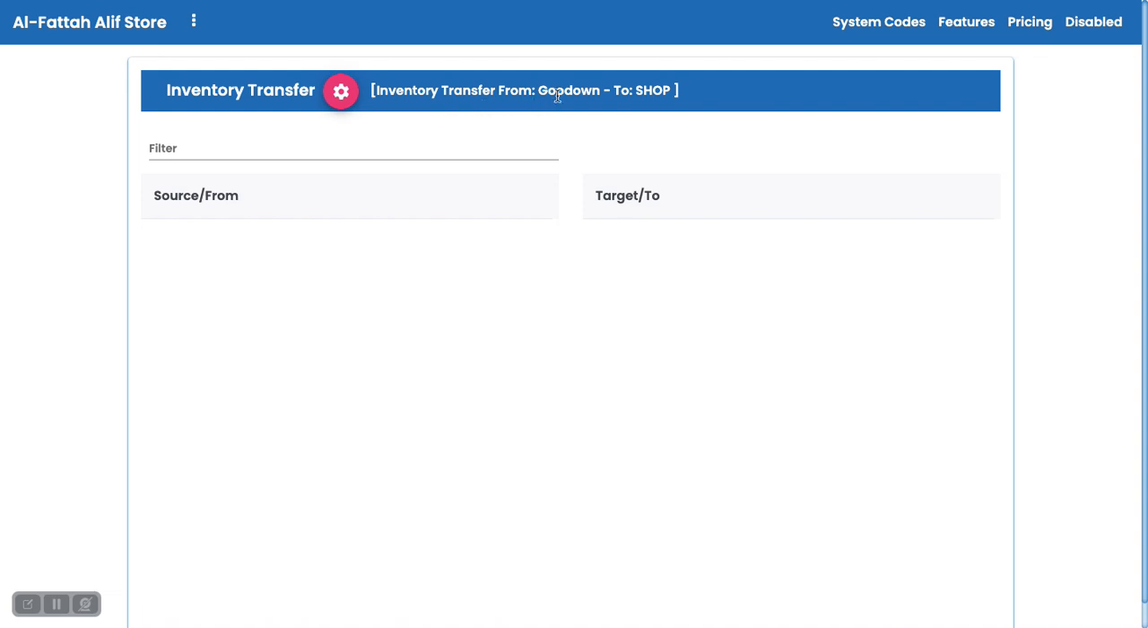
# Set the inventory transfer's destination location to Godown II and submit the setting.
pyautogui.click(348, 88)
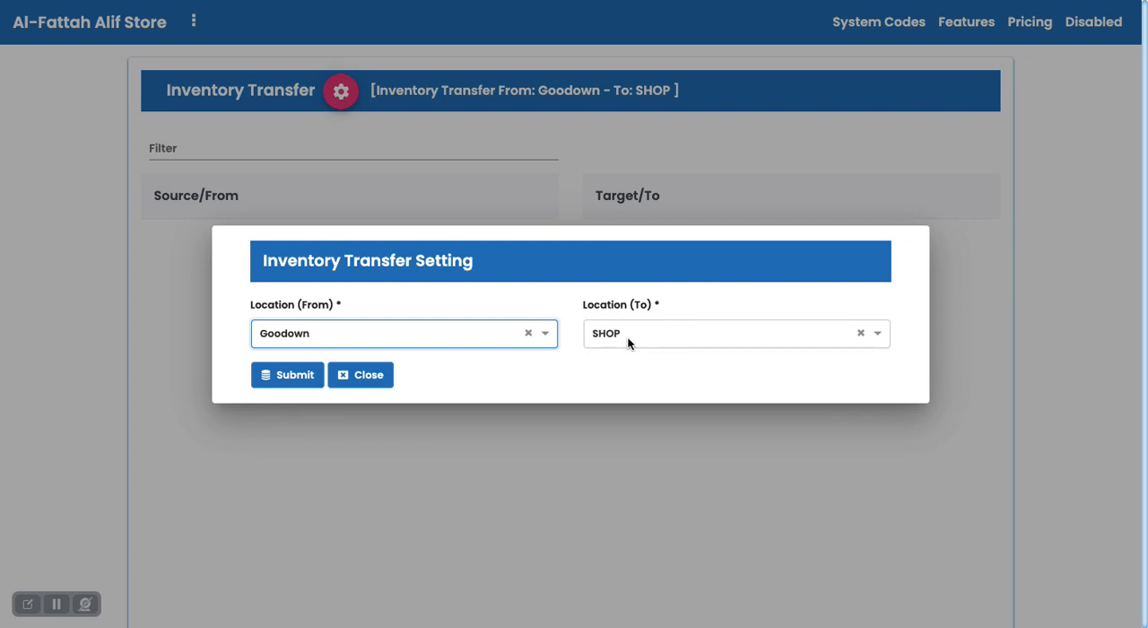
pyautogui.click(627, 341)
pyautogui.scroll(-1, 630, 386)
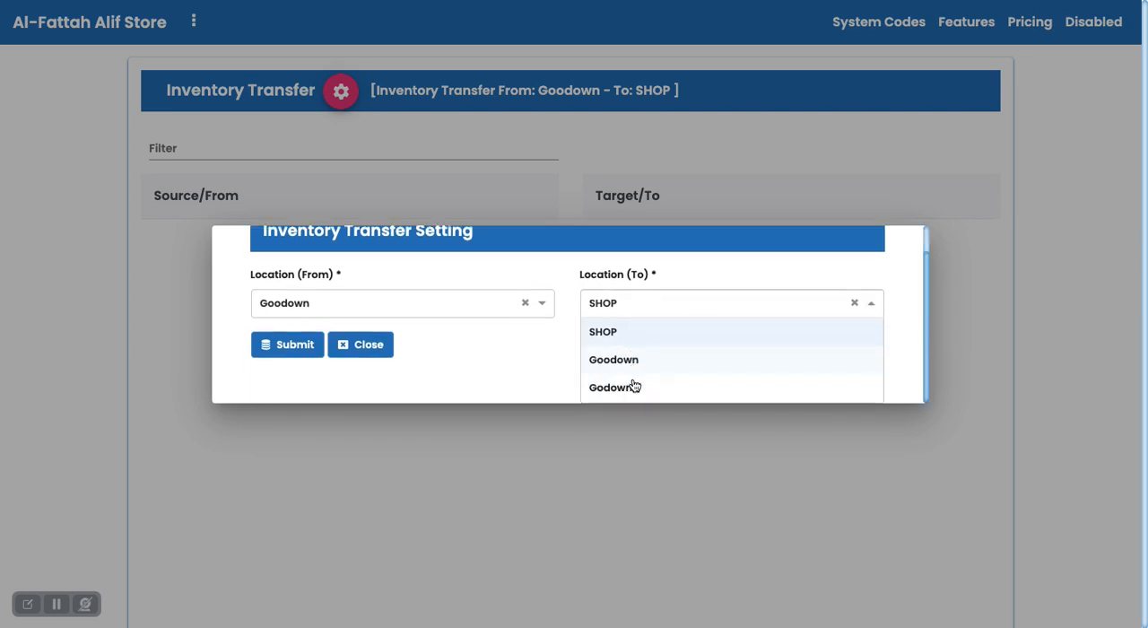
pyautogui.click(645, 391)
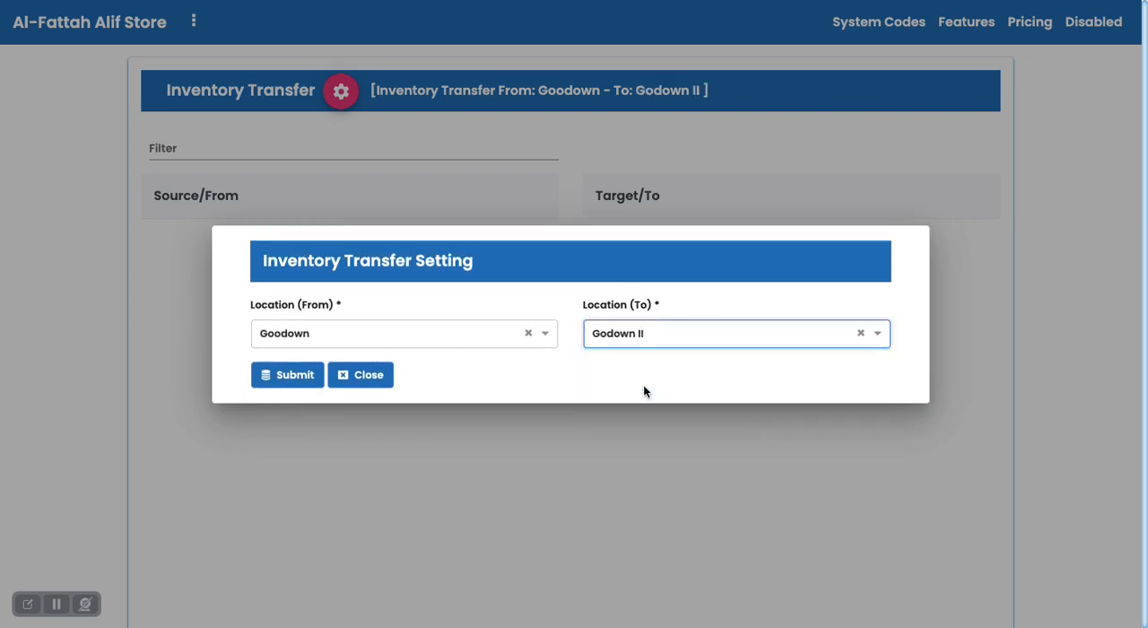
pyautogui.click(285, 375)
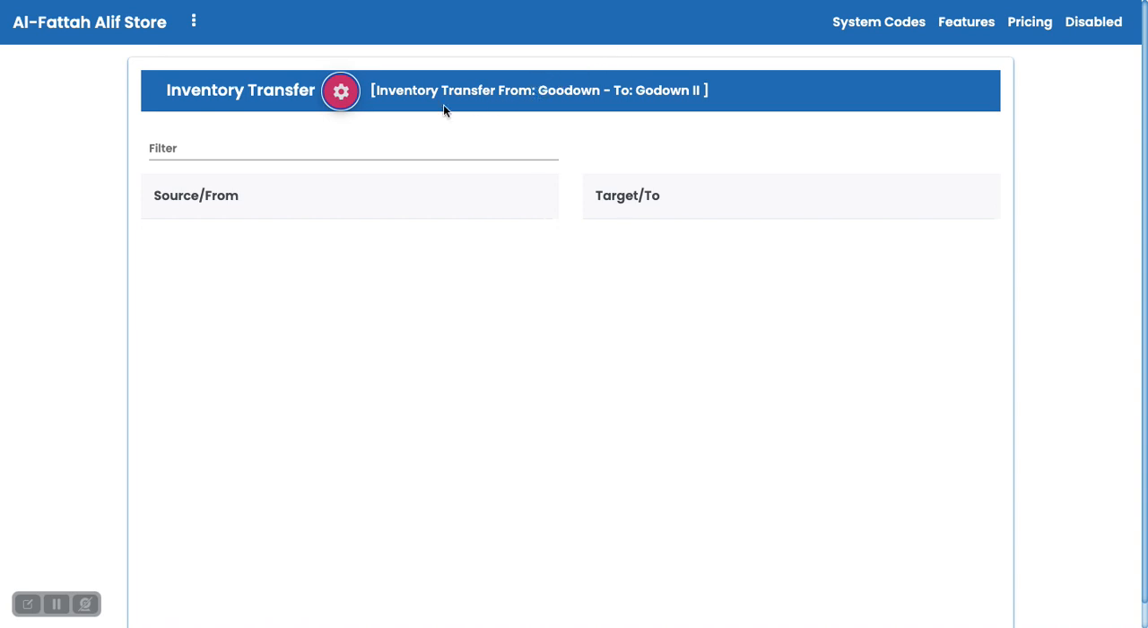
# Change the inventory transfer's destination location to SHOP and submit the setting.
pyautogui.click(341, 91)
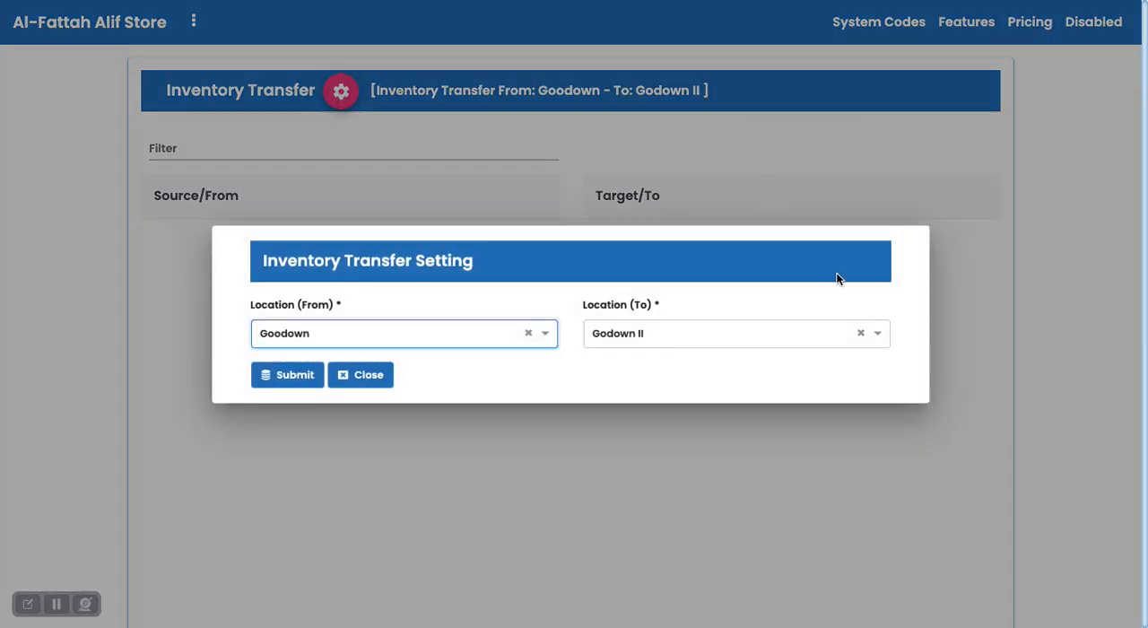
pyautogui.click(705, 332)
pyautogui.click(640, 375)
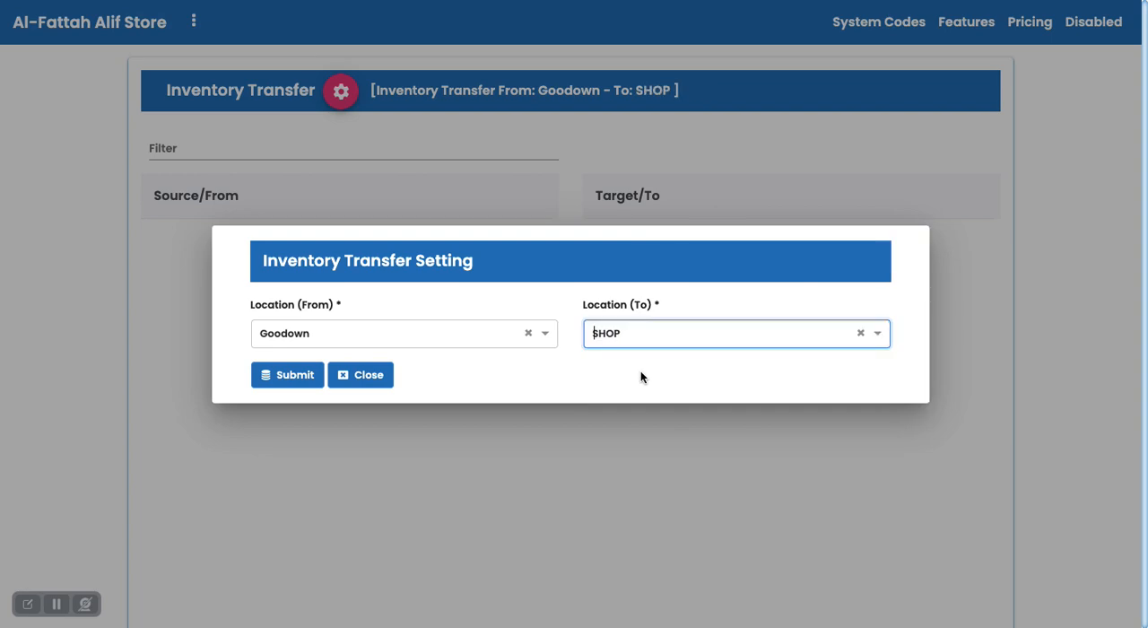
pyautogui.click(297, 377)
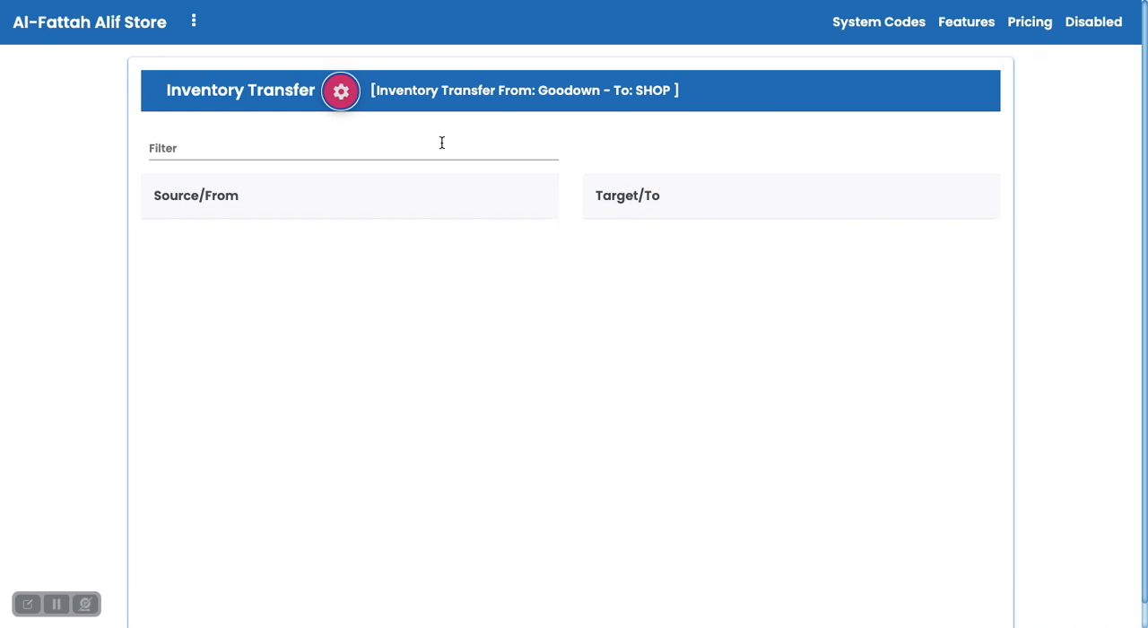
# Filter the transfer products by "jar" and review Tapal Danedar Jar 450GM's available quantity, GRN number, vendor and trade price.
pyautogui.click(331, 153)
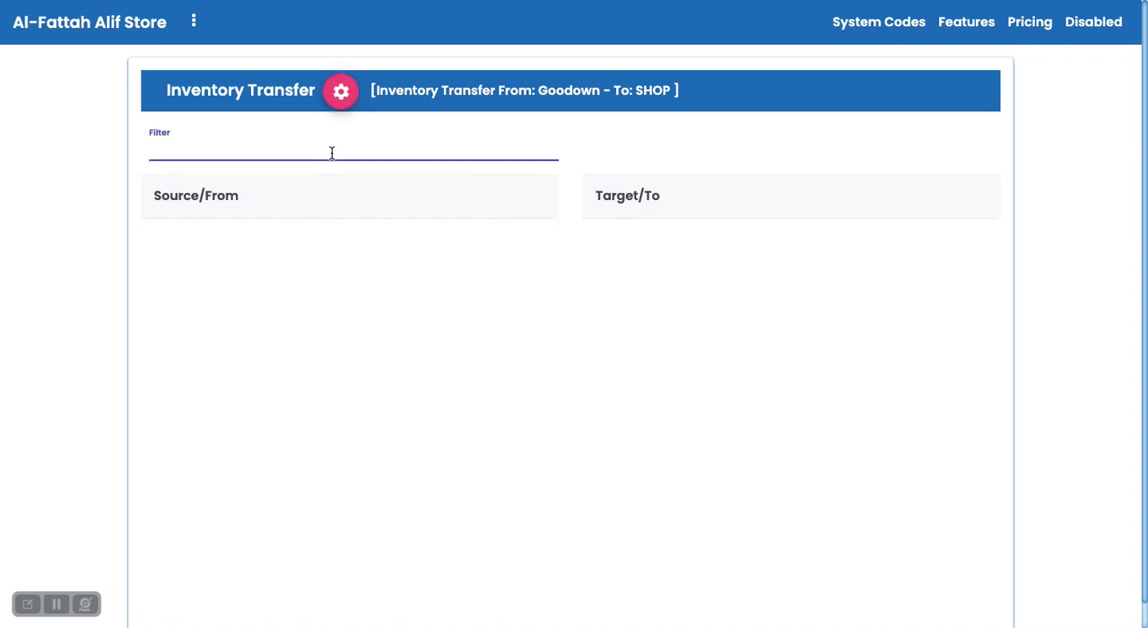
pyautogui.write('jar')
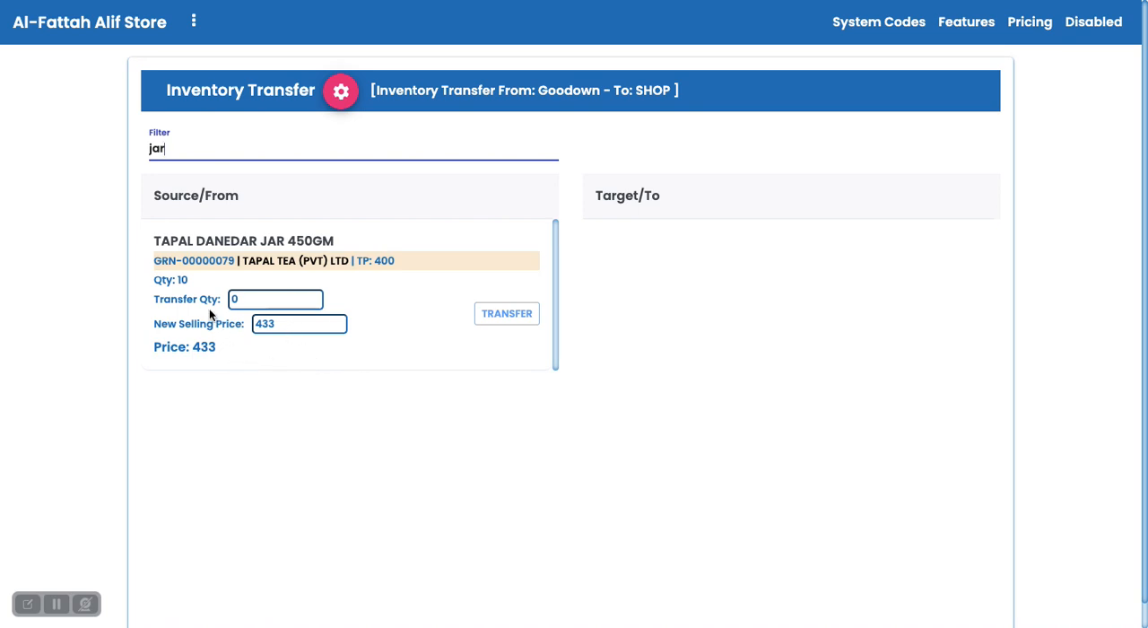
pyautogui.doubleClick(183, 281)
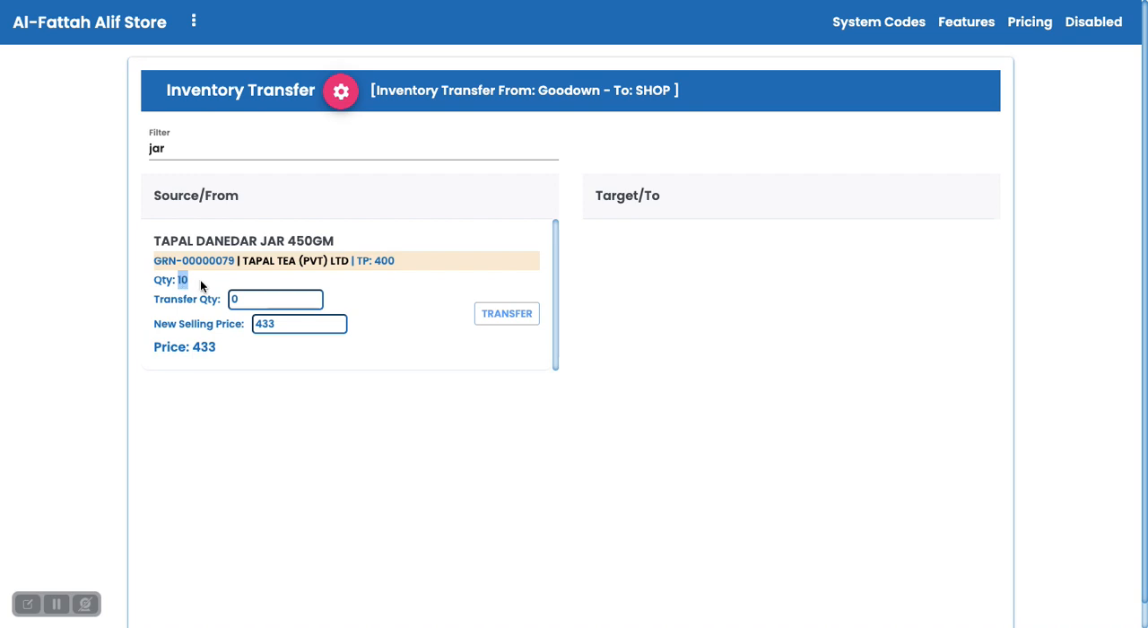
pyautogui.click(201, 285)
pyautogui.doubleClick(185, 281)
pyautogui.click(204, 286)
pyautogui.doubleClick(205, 261)
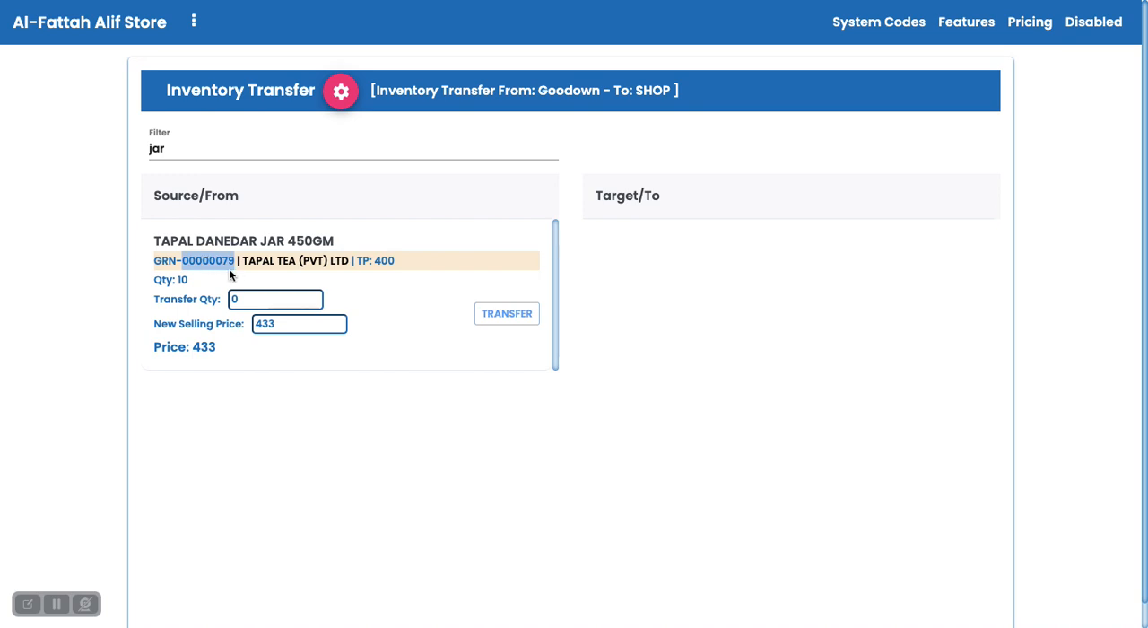
pyautogui.click(228, 269)
pyautogui.doubleClick(219, 265)
pyautogui.tripleClick(267, 263)
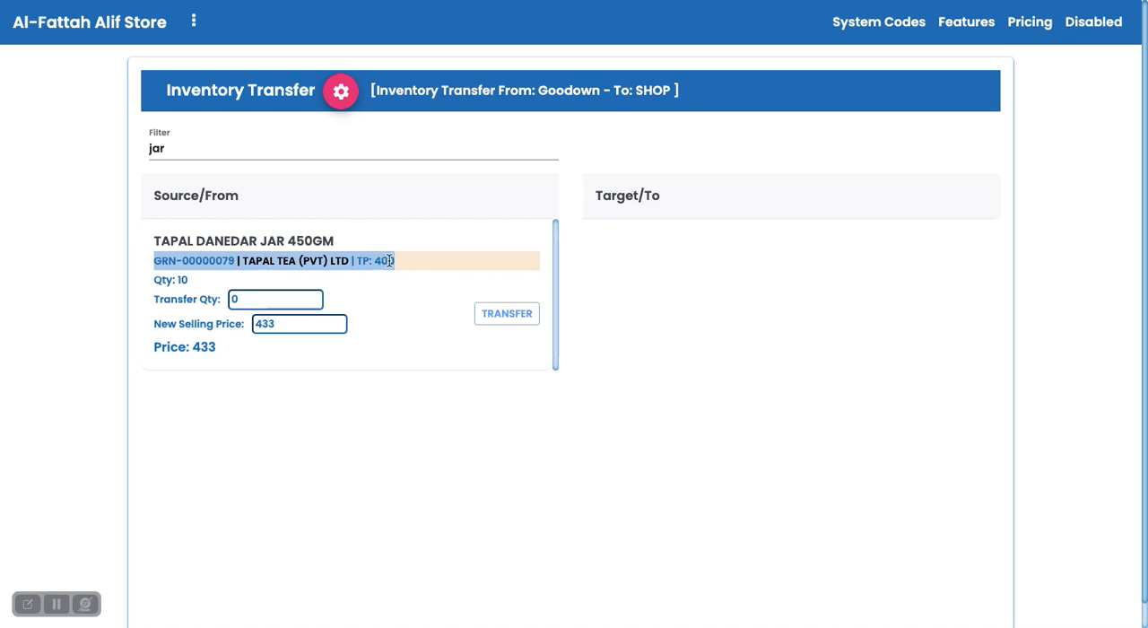
pyautogui.click(417, 262)
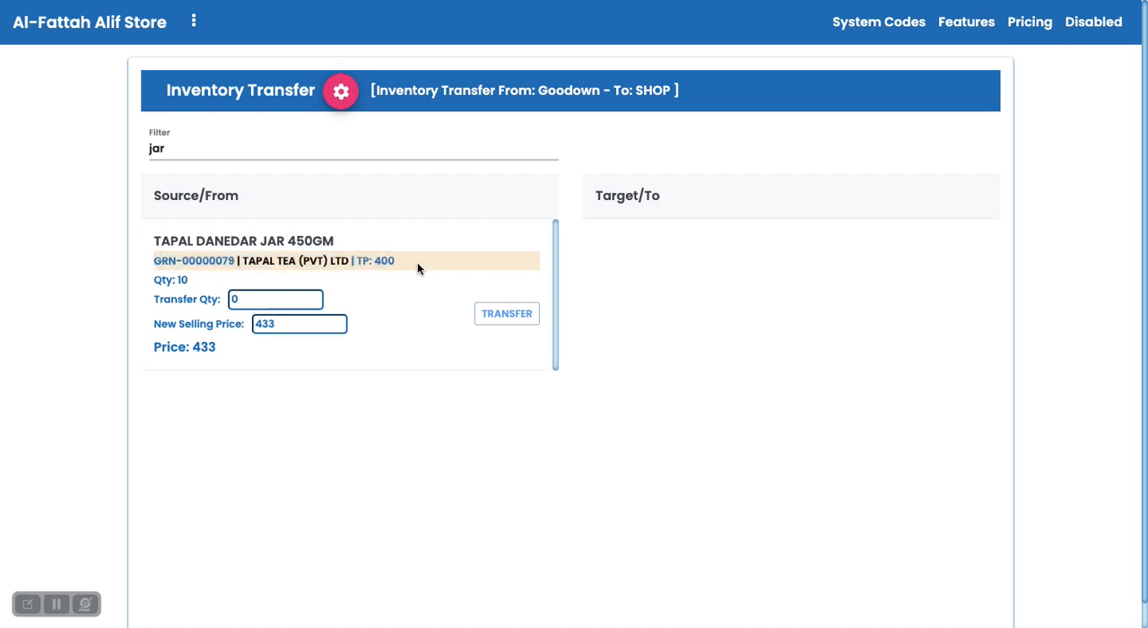
# Transfer 3 units of Tapal Danedar Jar 450GM from Goodown to SHOP at a new selling price of 435.
pyautogui.click(247, 297)
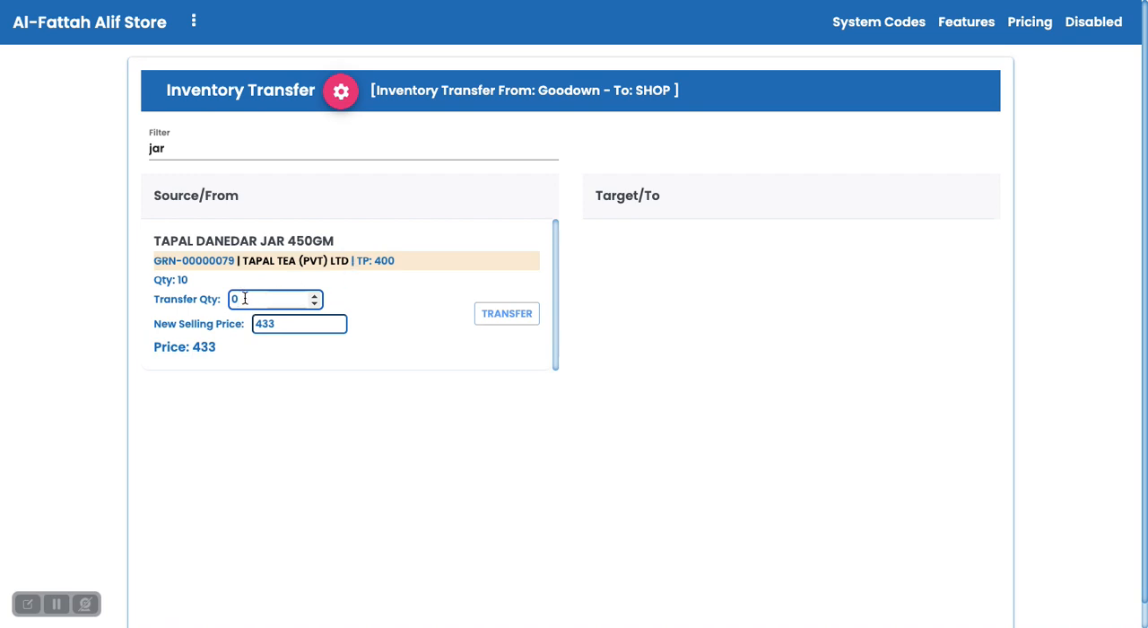
pyautogui.press('BackSpace')
pyautogui.write('3')
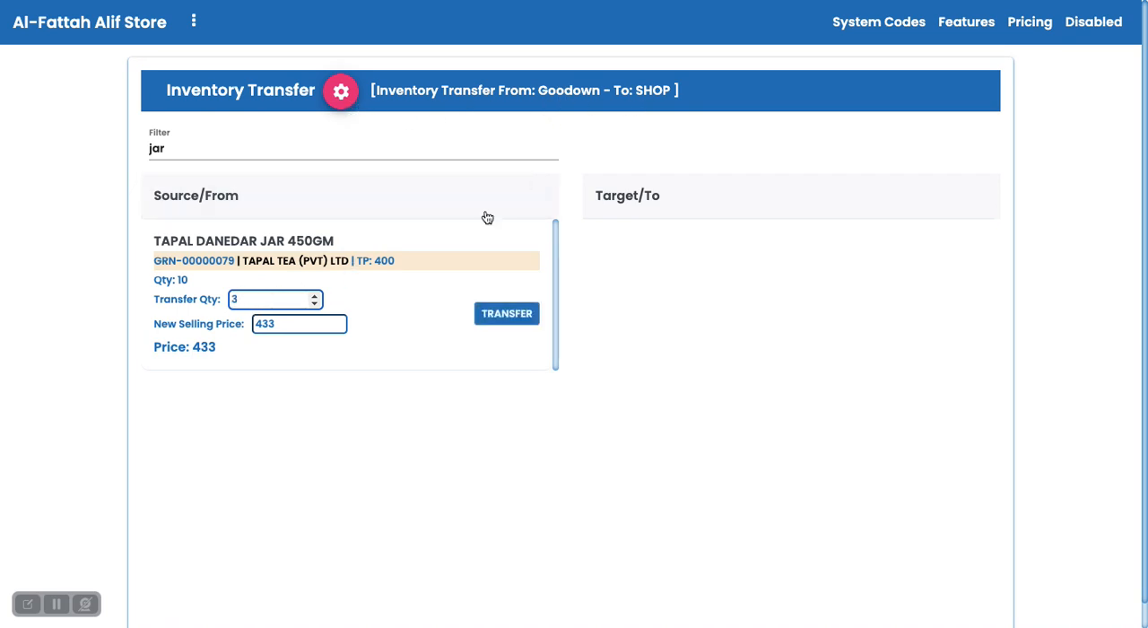
pyautogui.click(299, 324)
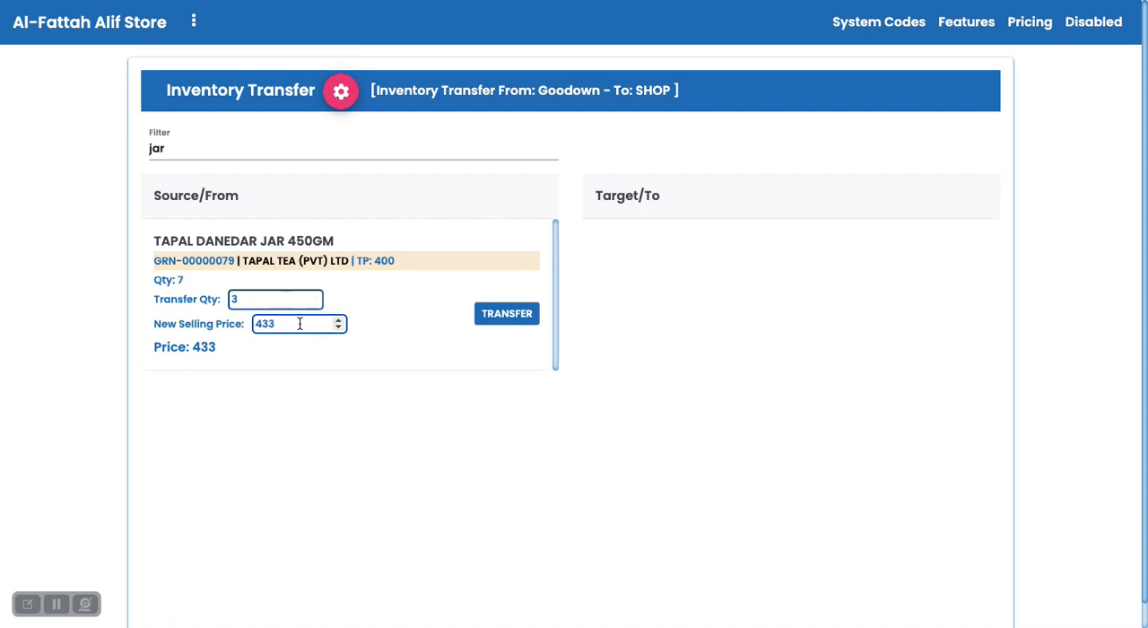
pyautogui.press('BackSpace')
pyautogui.press('BackSpace')
pyautogui.write('35')
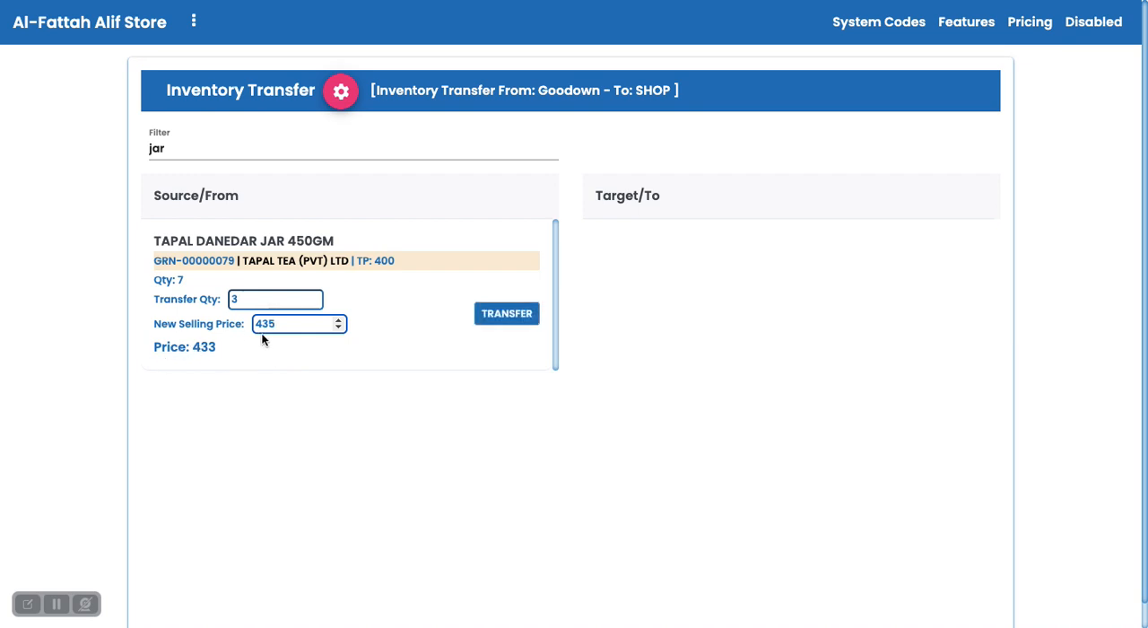
pyautogui.click(505, 314)
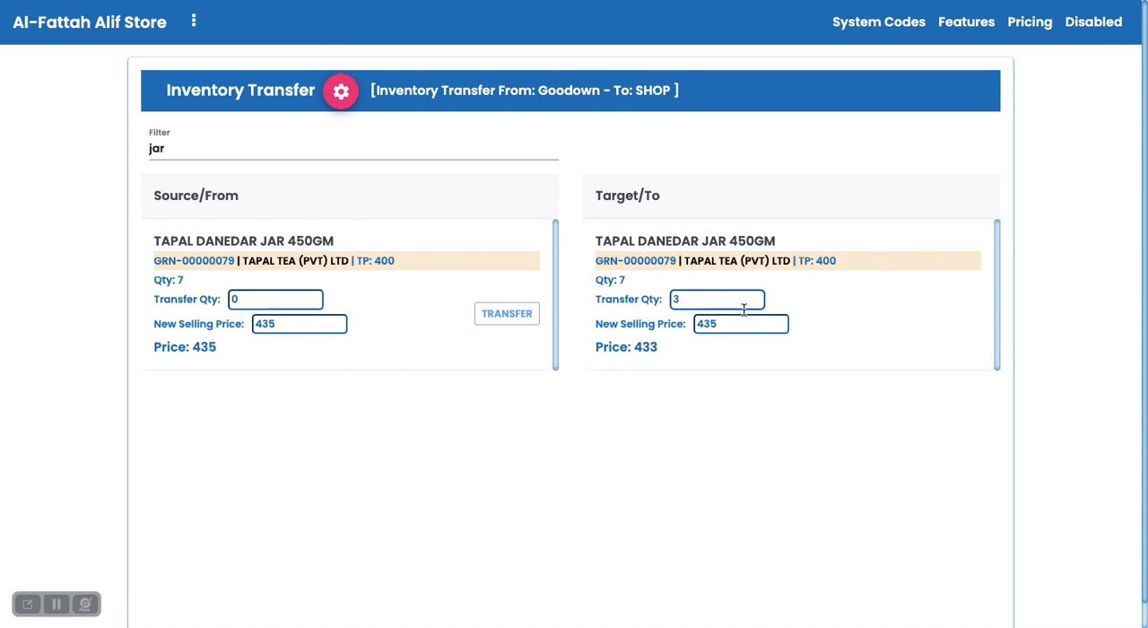
# Open the inventory log and examine the jar transfer's type, location and retail price against its purchasing entry.
pyautogui.click(897, 23)
pyautogui.scroll(-5, 698, 283)
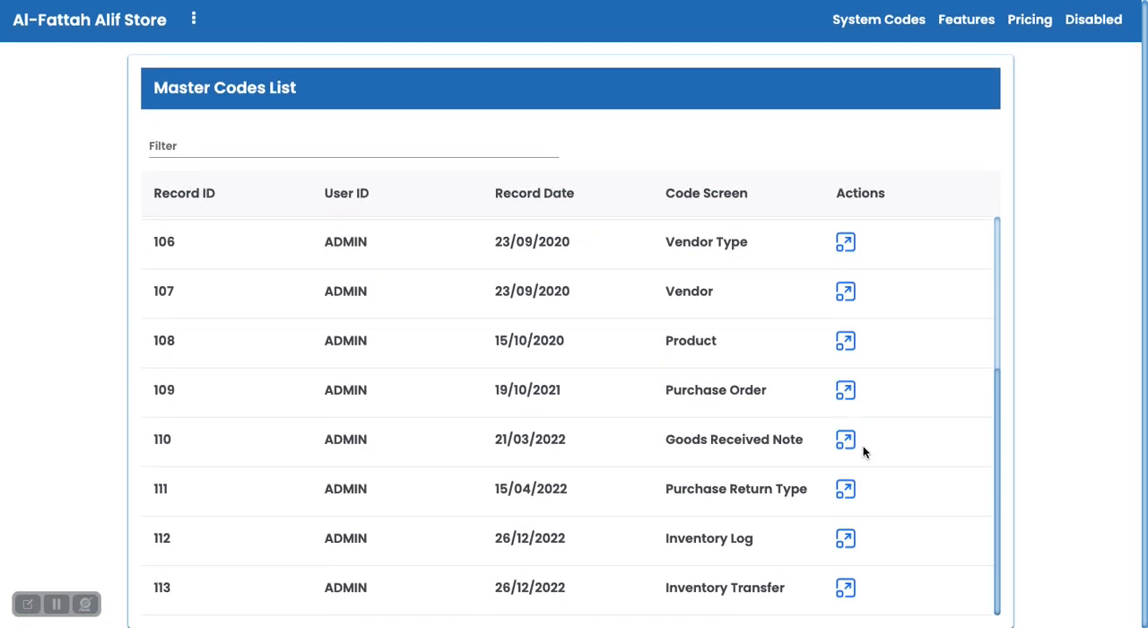
pyautogui.click(845, 536)
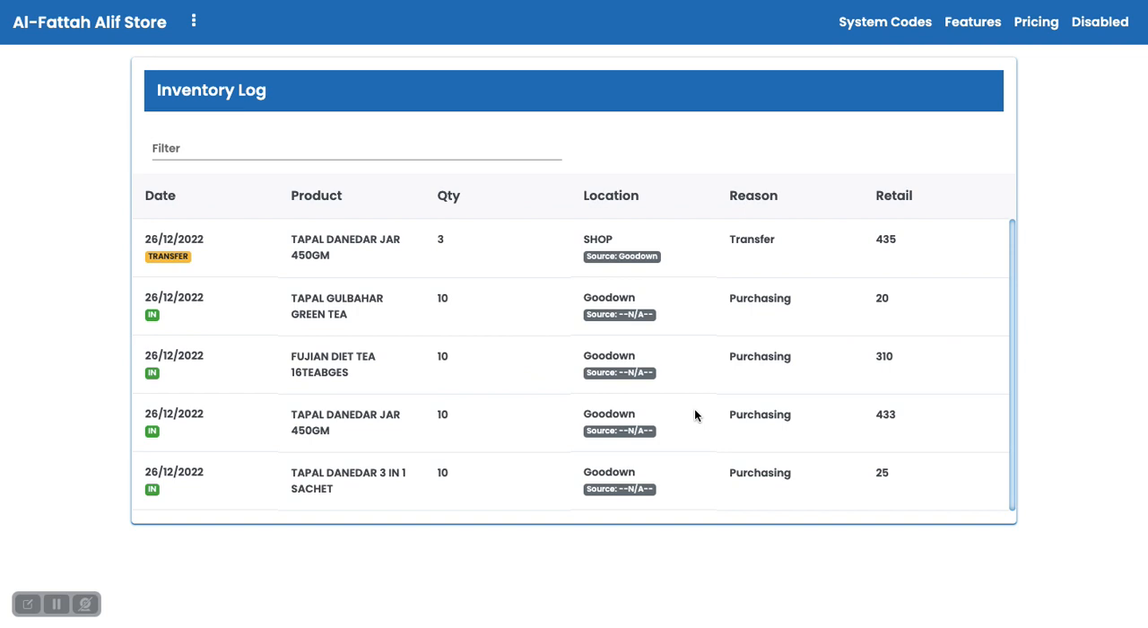
pyautogui.doubleClick(173, 254)
pyautogui.click(198, 272)
pyautogui.doubleClick(598, 239)
pyautogui.click(643, 241)
pyautogui.doubleClick(889, 237)
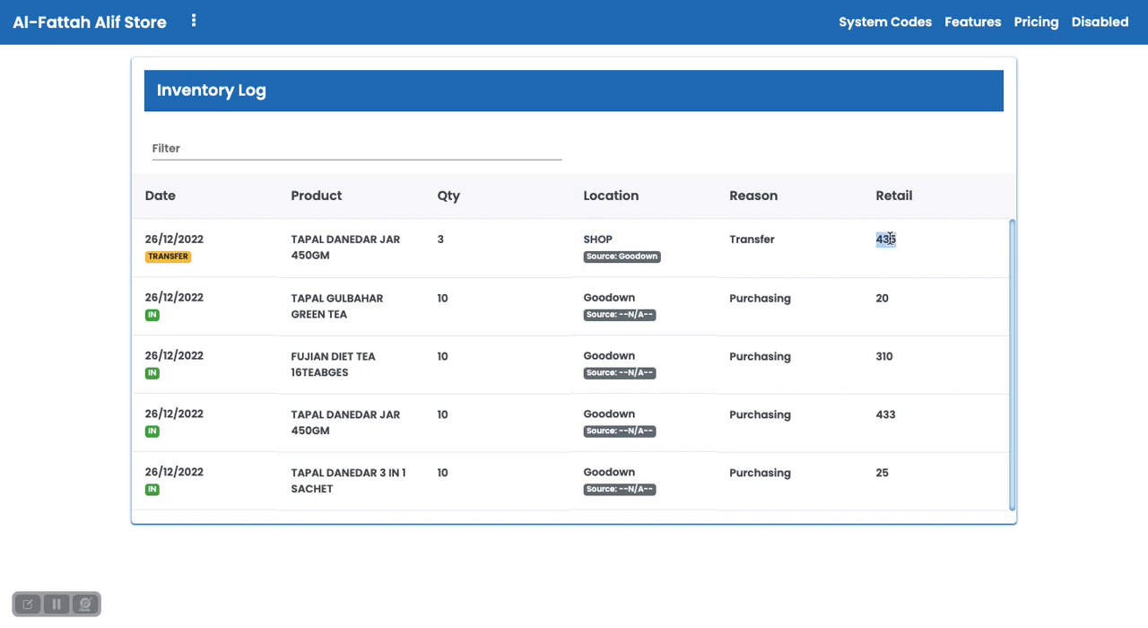
pyautogui.doubleClick(885, 415)
pyautogui.doubleClick(886, 239)
pyautogui.click(886, 239)
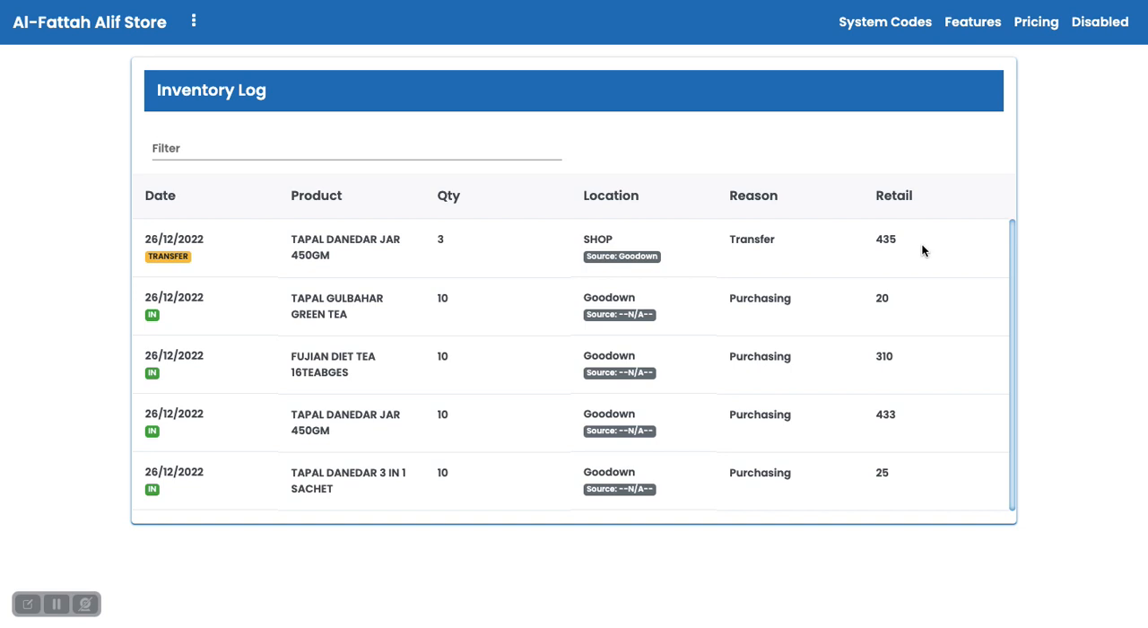